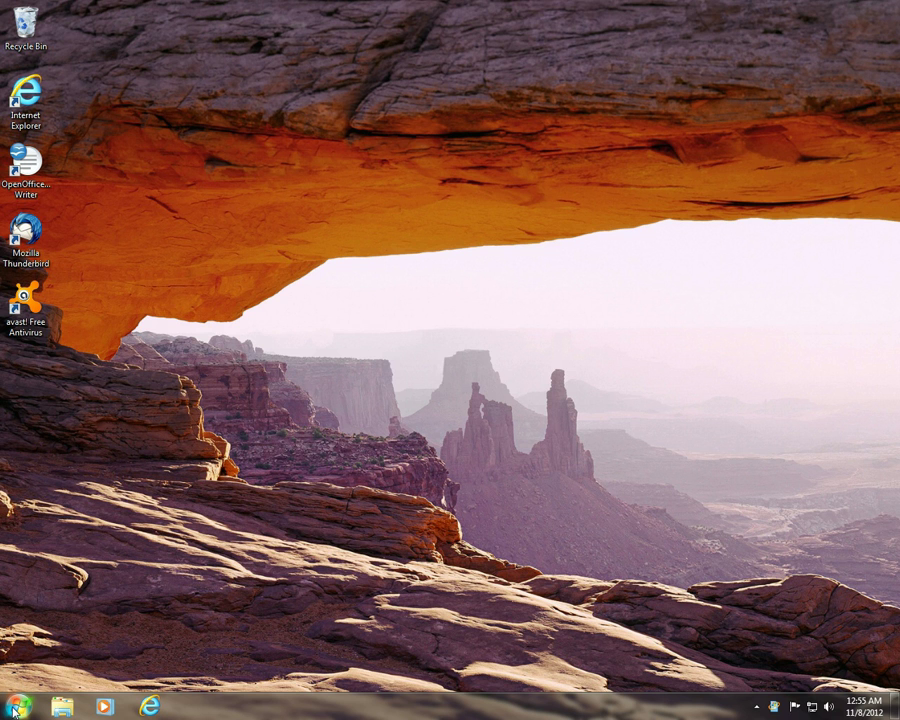
- Browse to the Windows folder on Local Disk (C:) and select the explorer application file
left_click(62, 706)
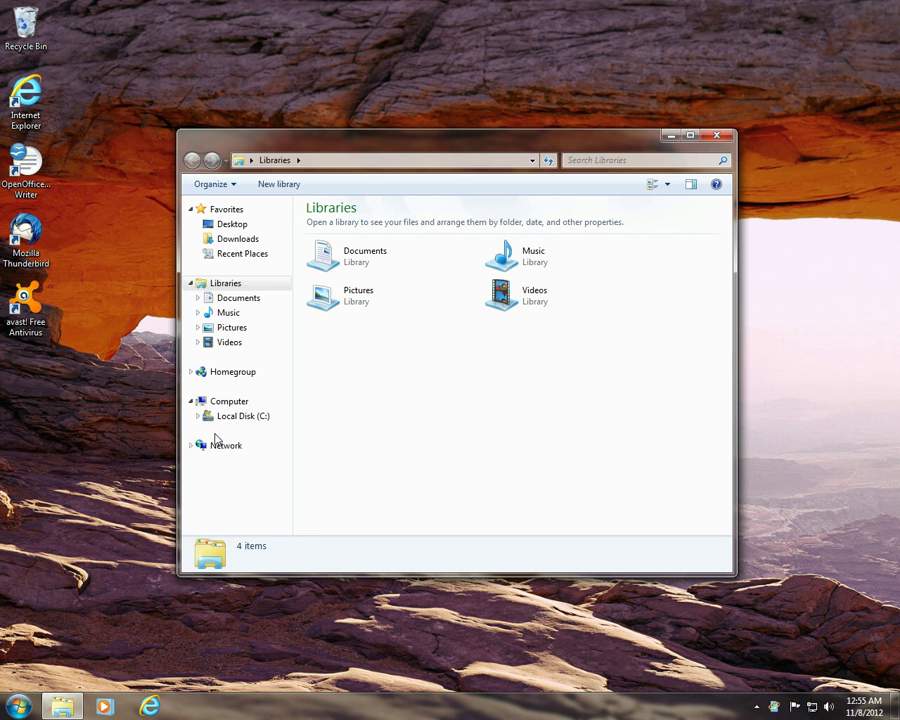
left_click(240, 415)
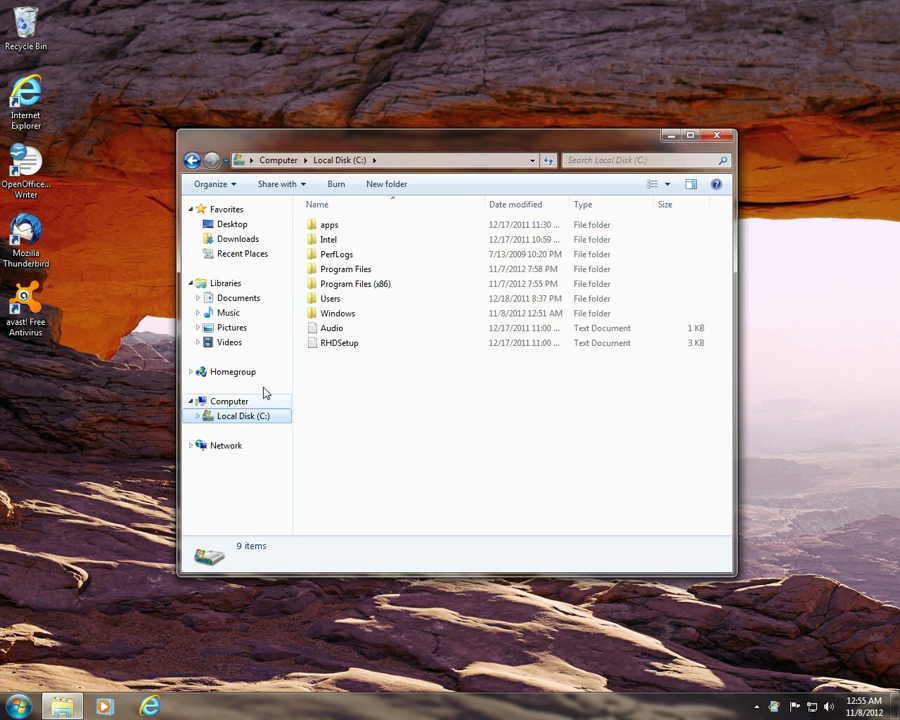
left_click(350, 316)
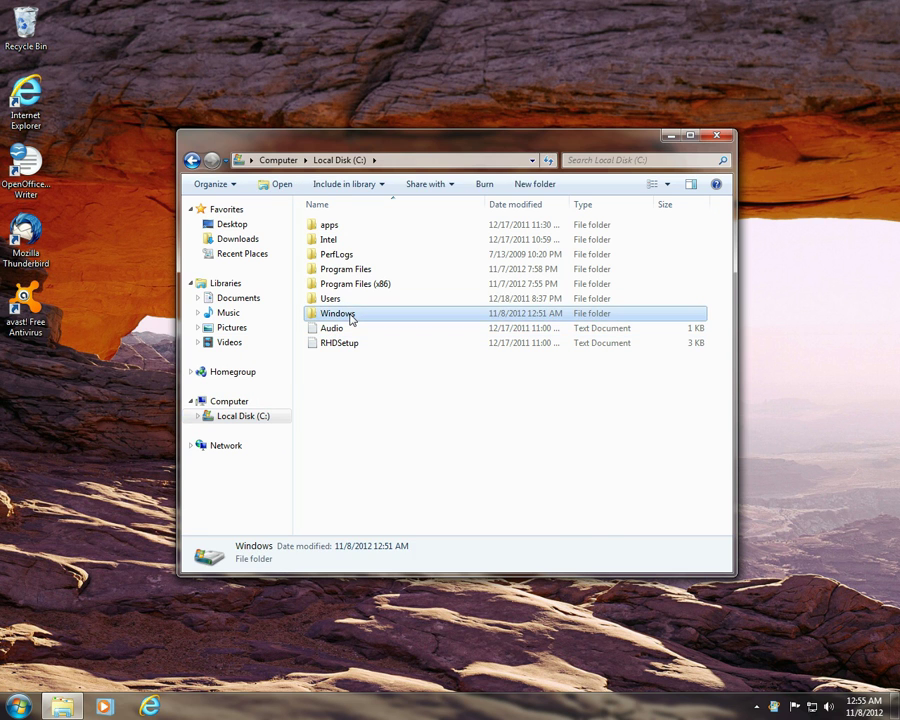
double_click(350, 316)
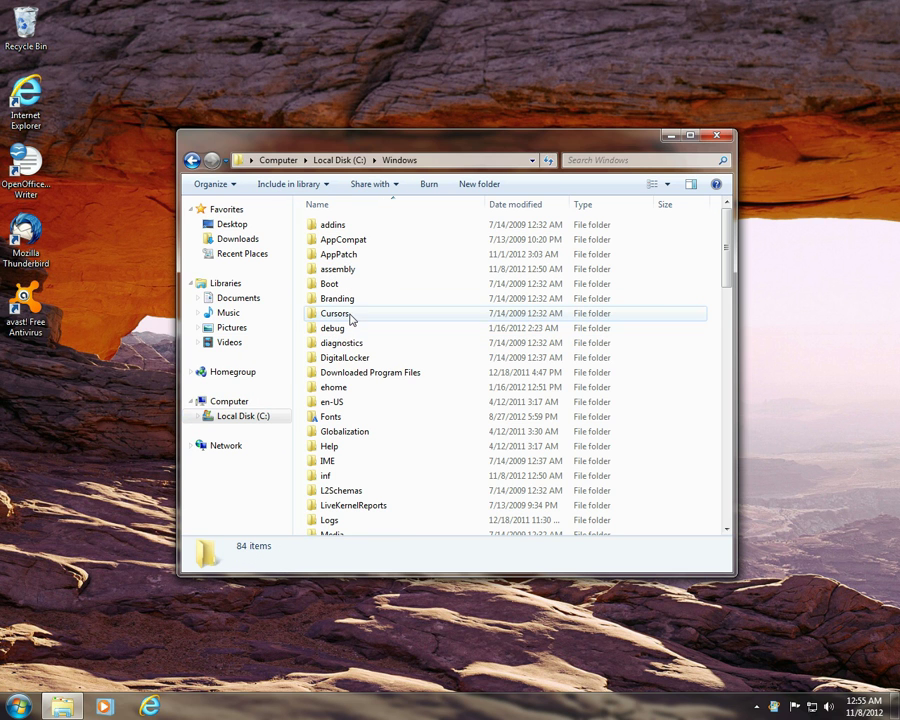
left_click(385, 462)
key("e")
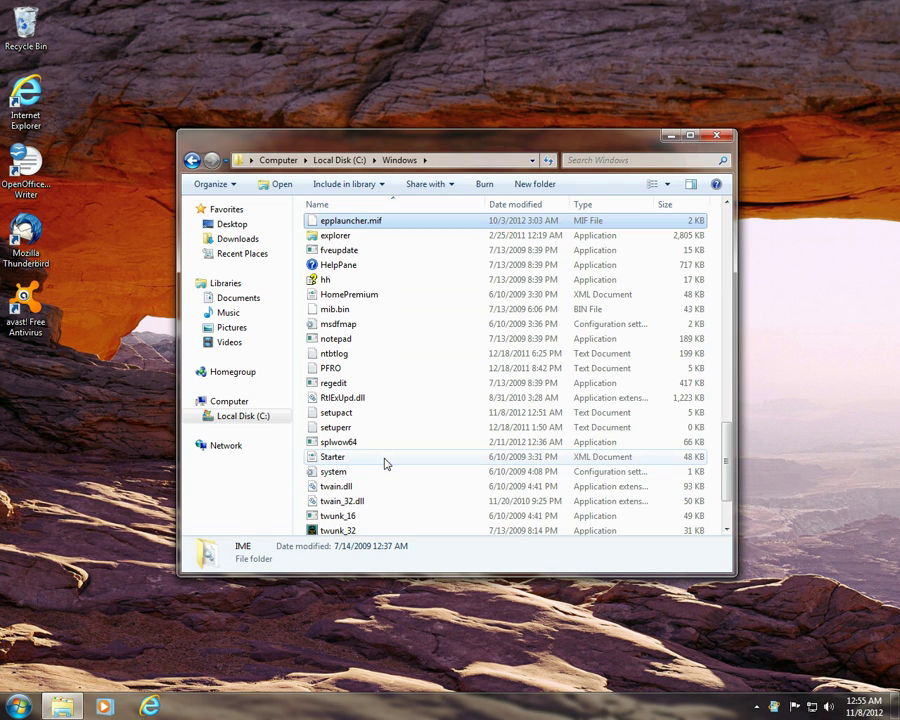
key("e")
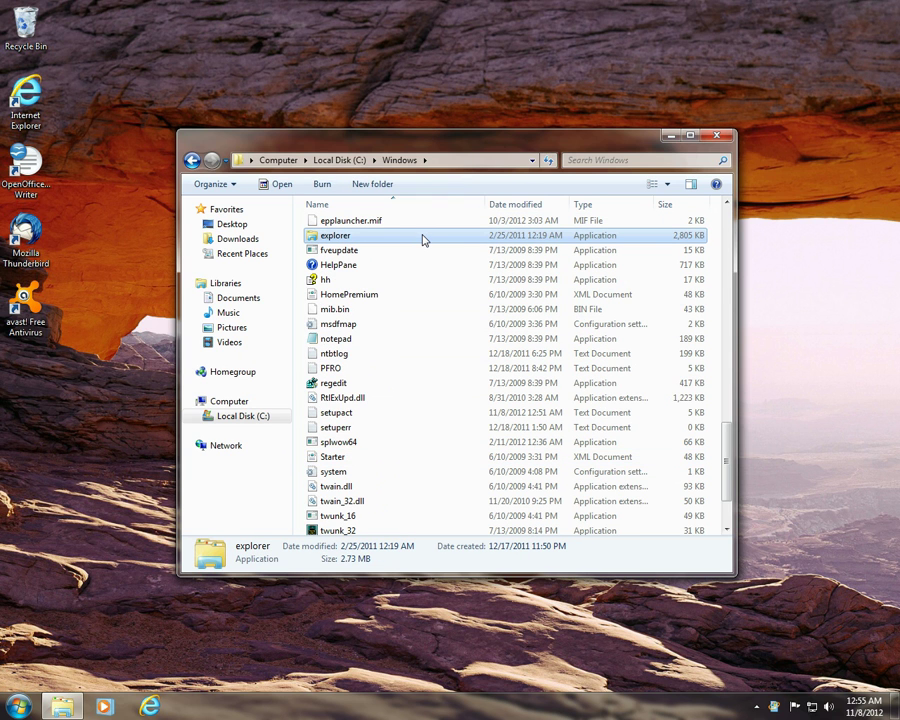
- Open the explorer file's properties and bring up the owner information in its advanced security settings
mouse_move(422, 241)
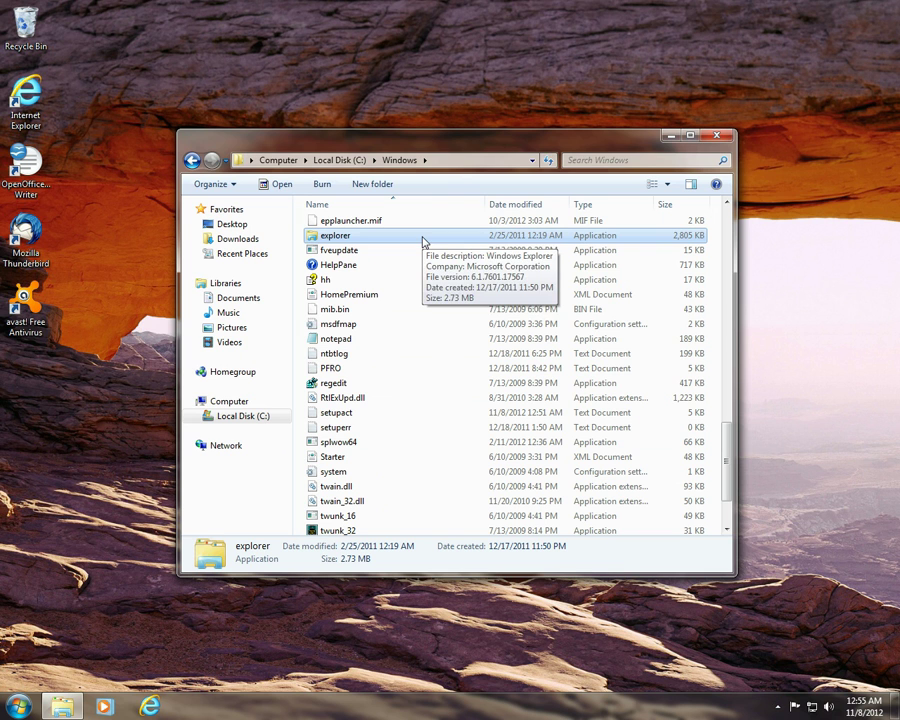
mouse_move(361, 283)
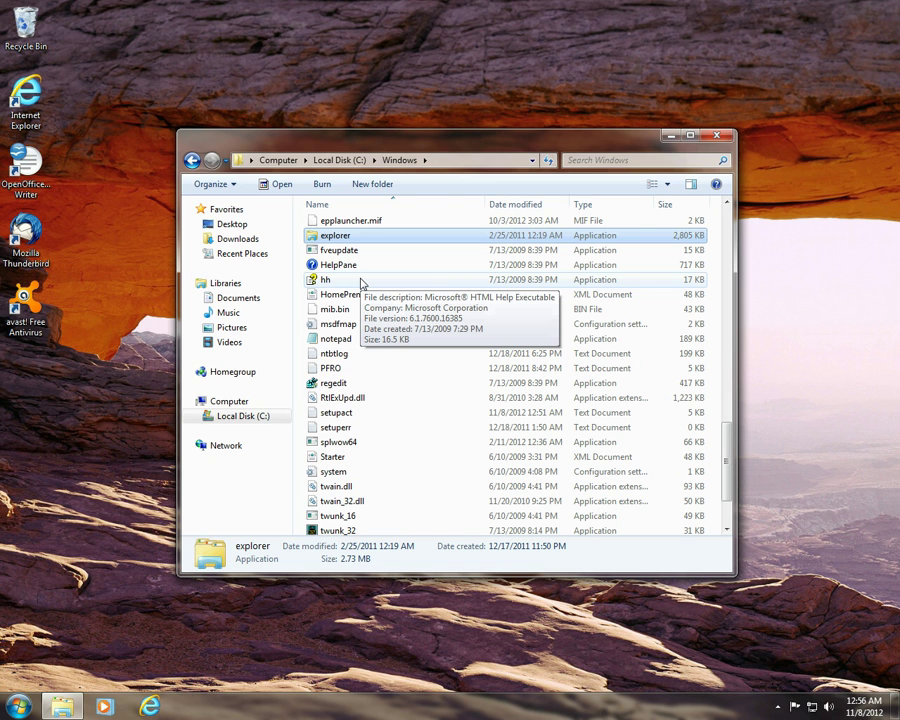
double_click(395, 236)
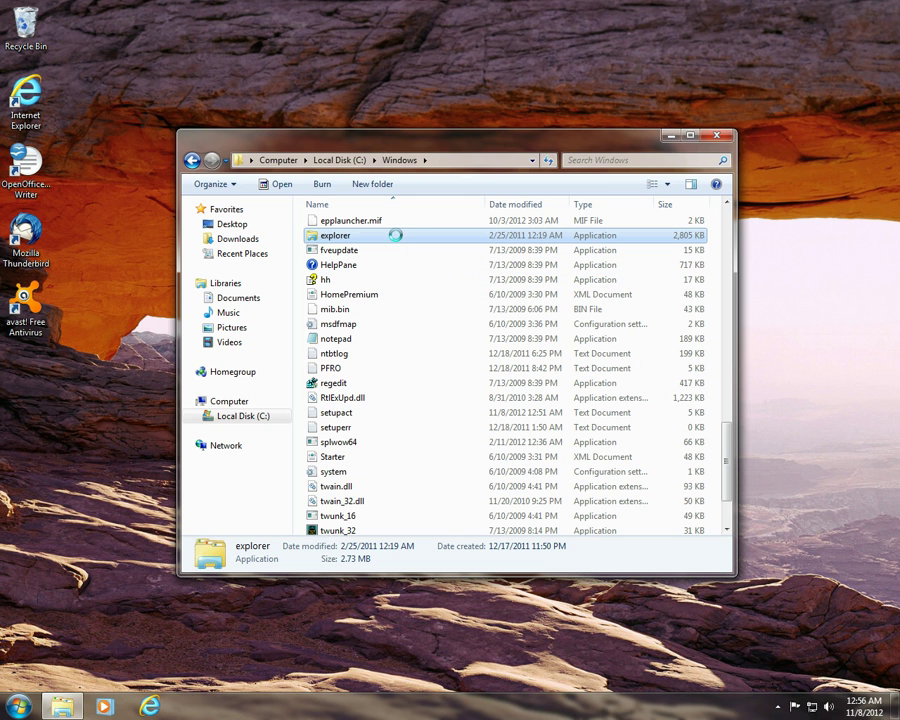
right_click(396, 237)
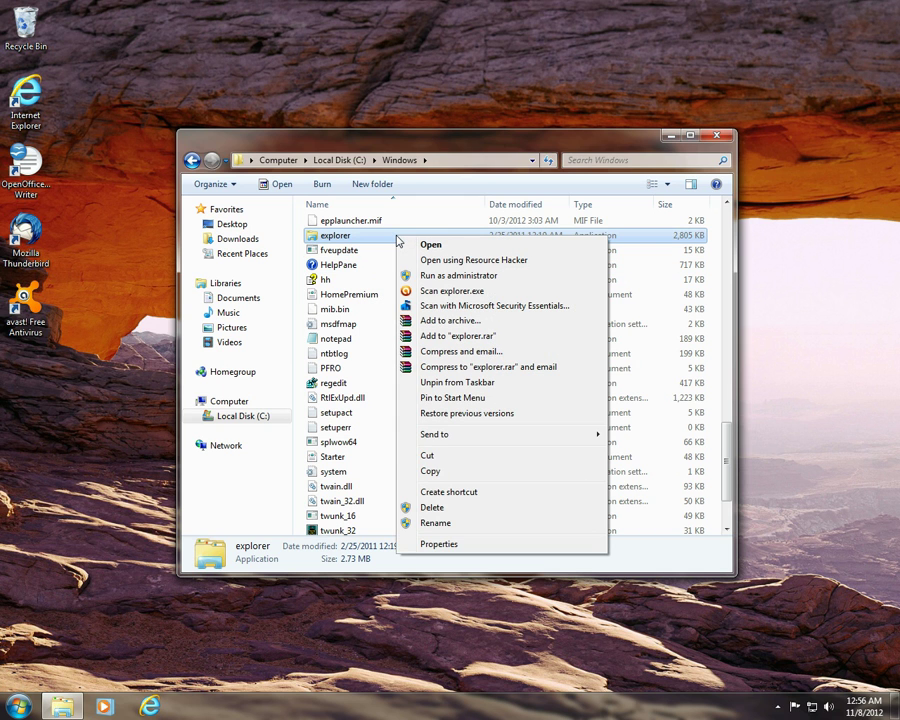
left_click(463, 546)
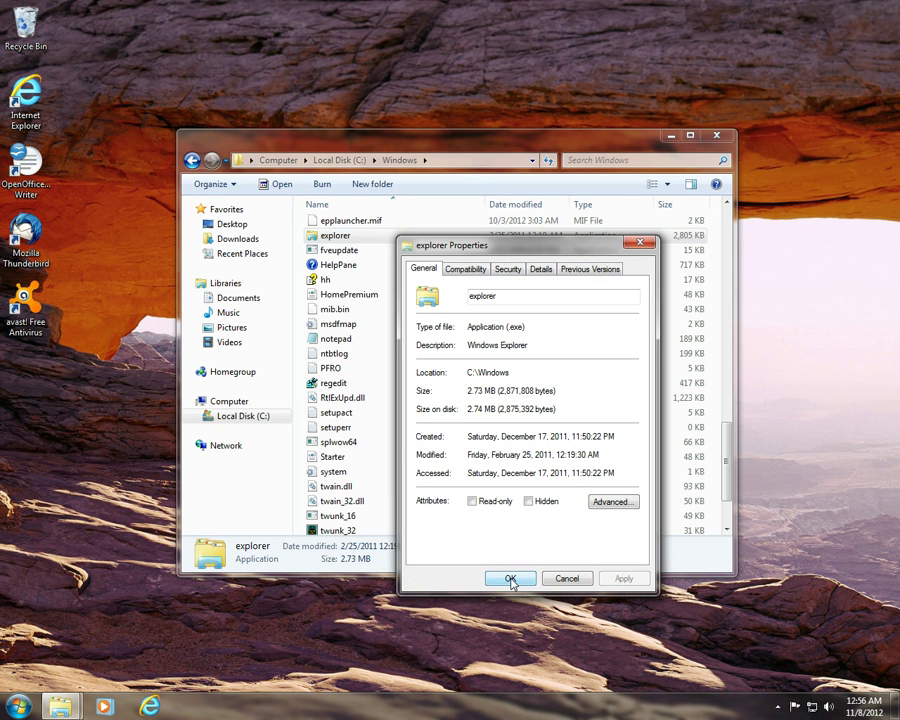
left_click(509, 272)
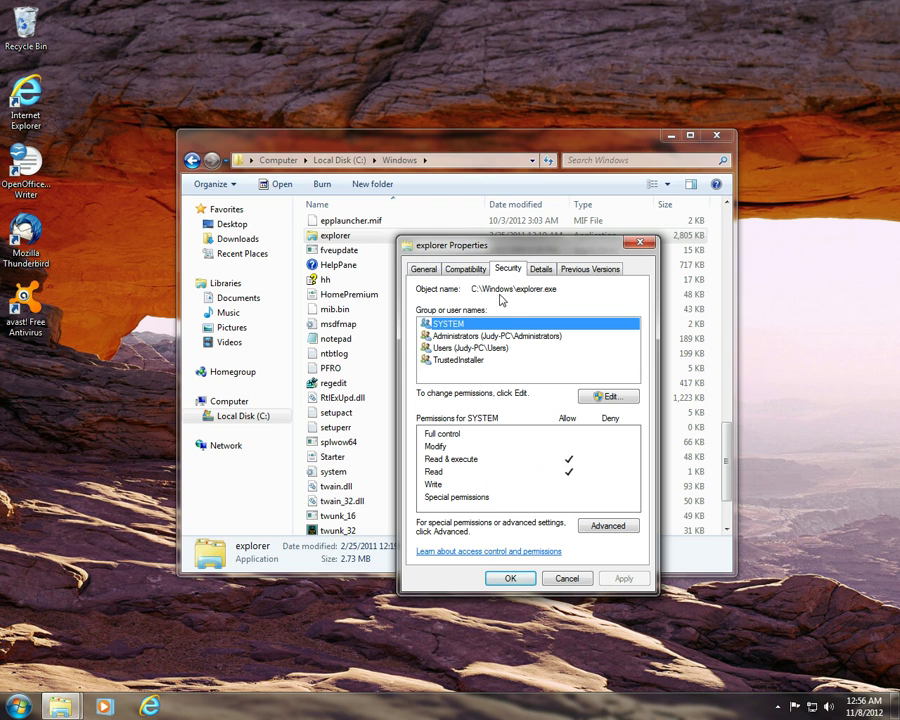
left_click(600, 524)
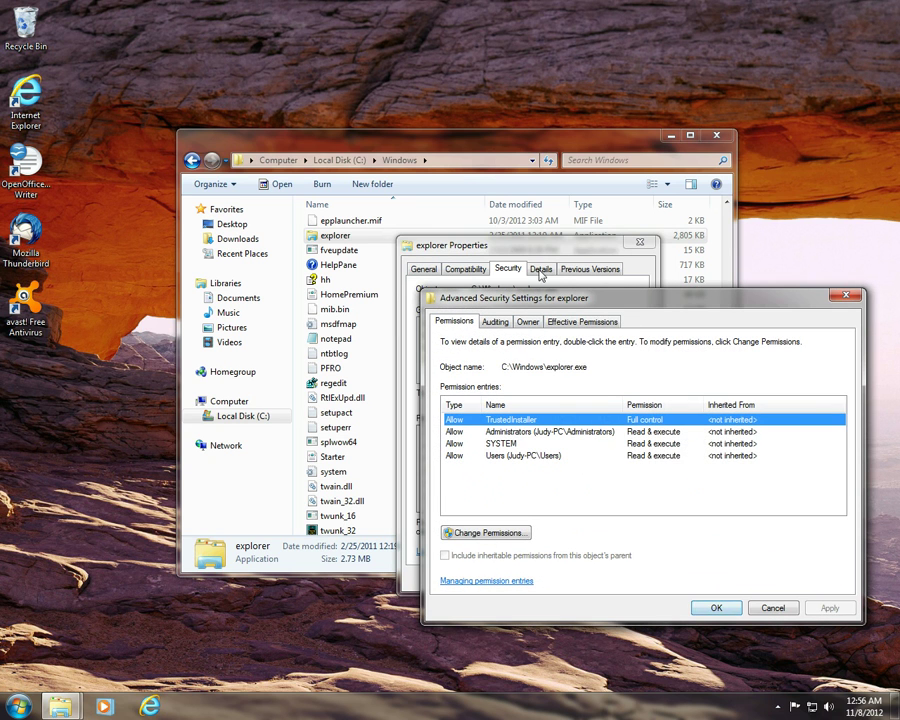
left_click(526, 322)
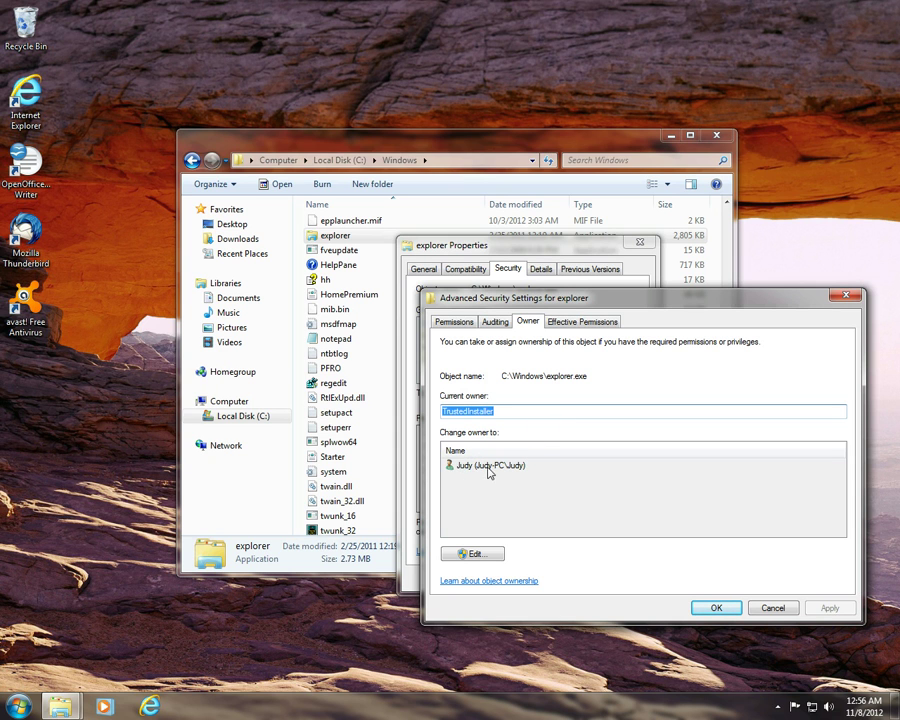
- Change the owner of explorer.exe to the personal user account and close its properties
left_click(482, 557)
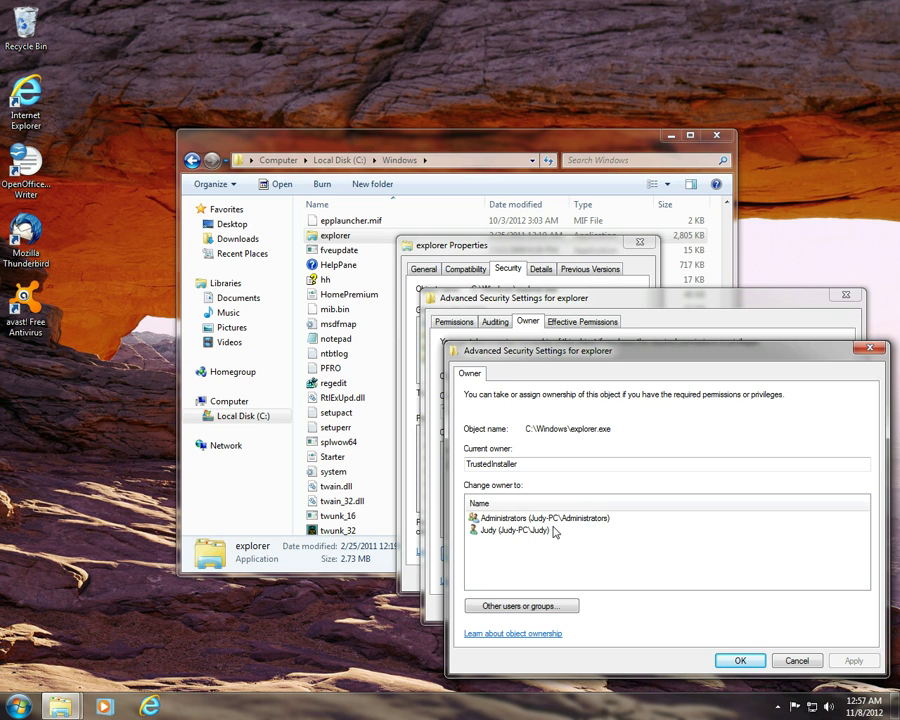
left_click(529, 532)
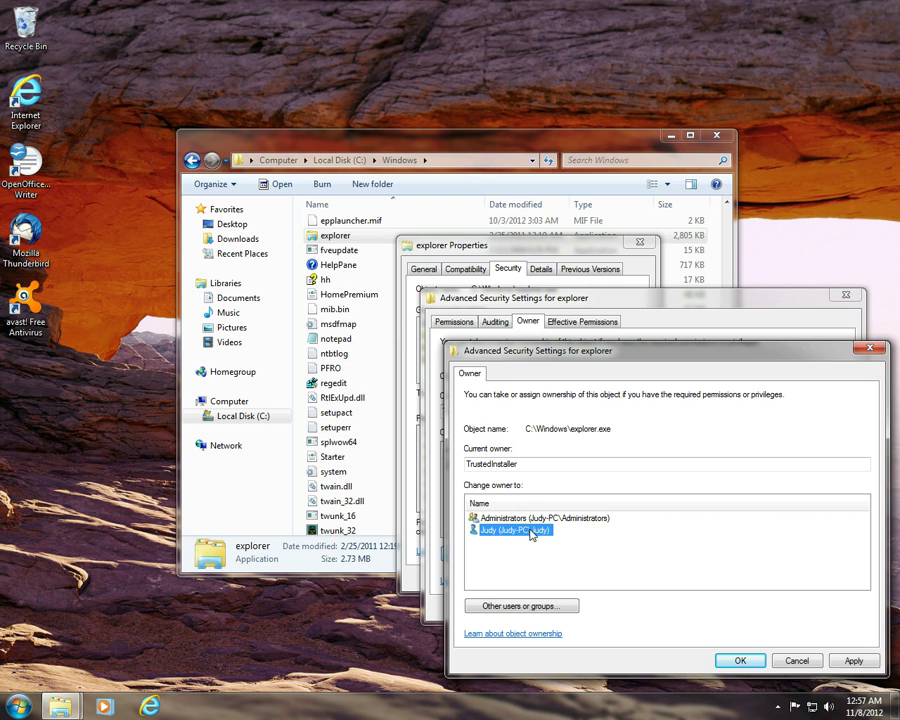
left_click(853, 662)
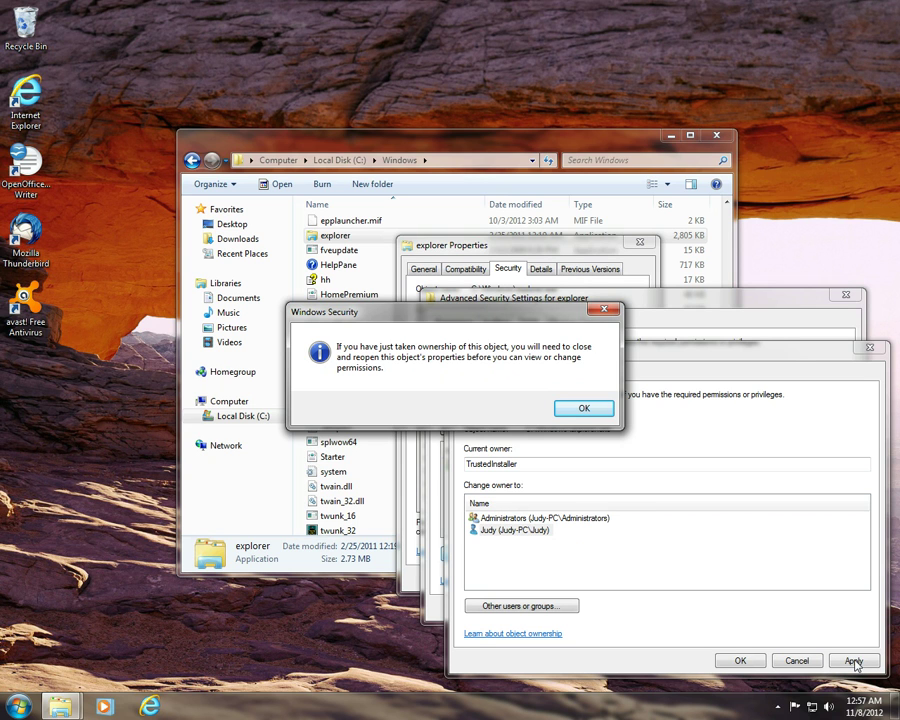
left_click(581, 407)
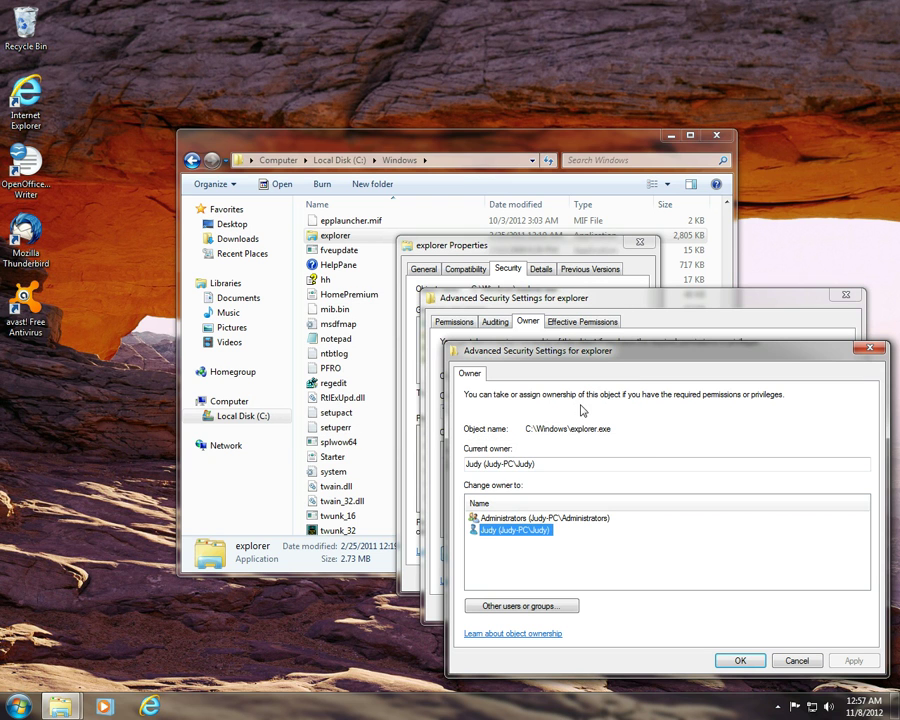
left_click(738, 662)
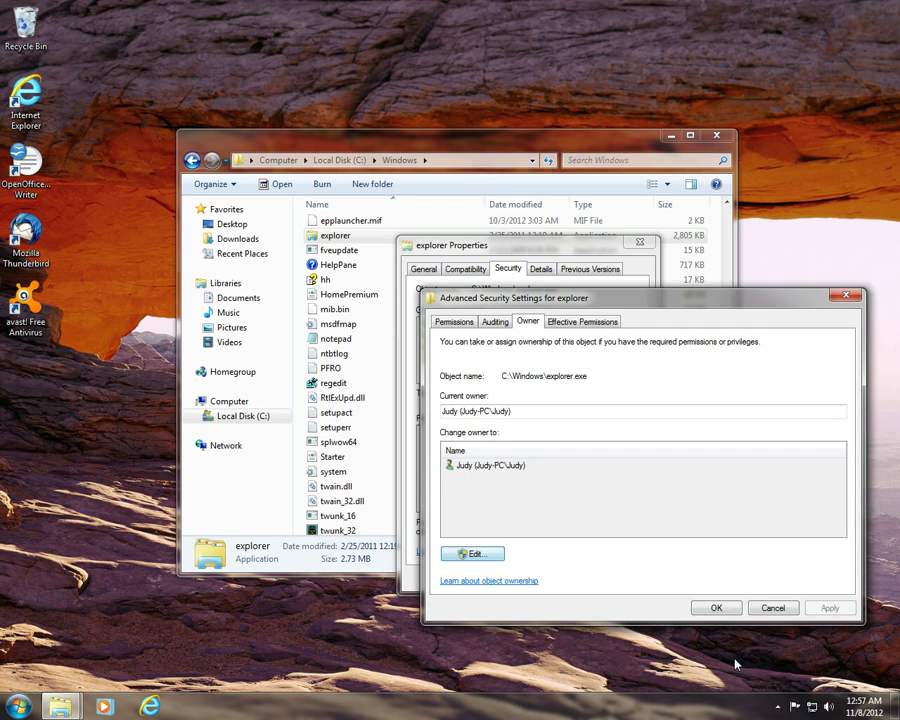
left_click(715, 609)
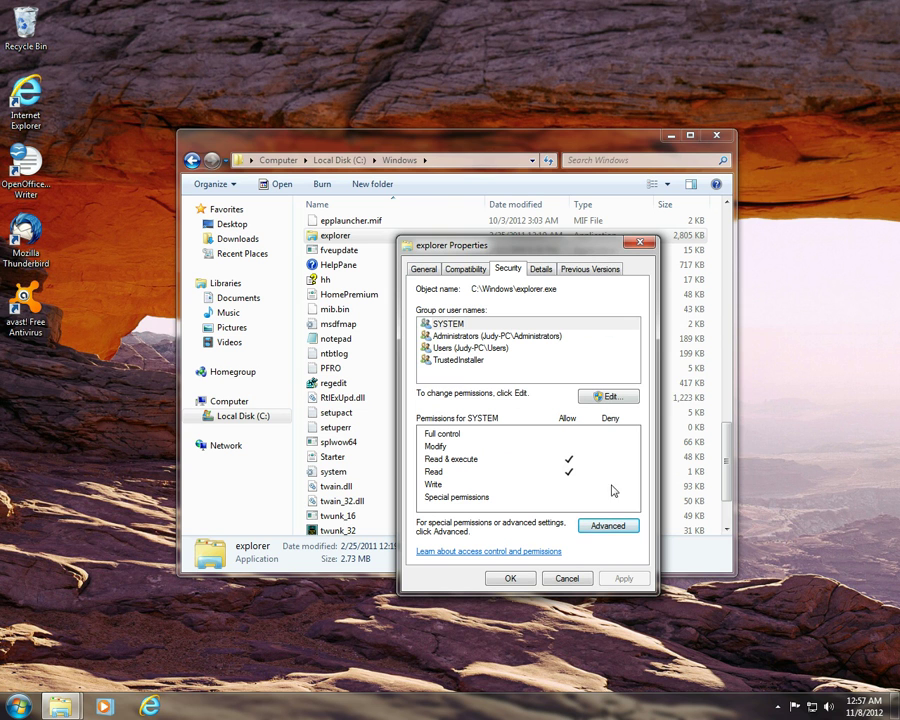
left_click(508, 579)
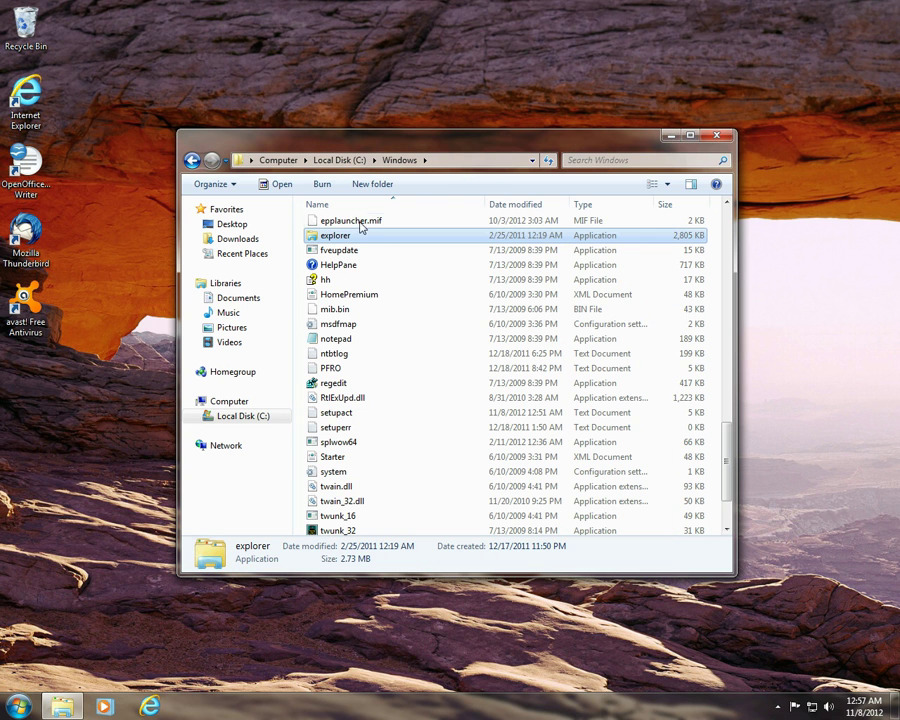
- Reopen the explorer file's properties and open its group and user permissions for editing
mouse_move(376, 244)
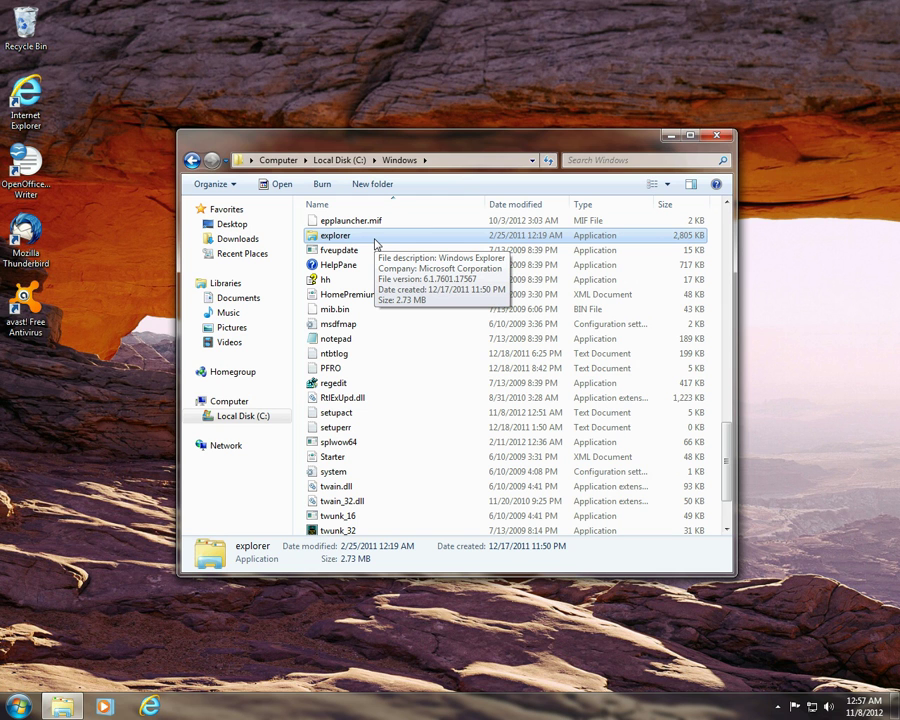
right_click(376, 243)
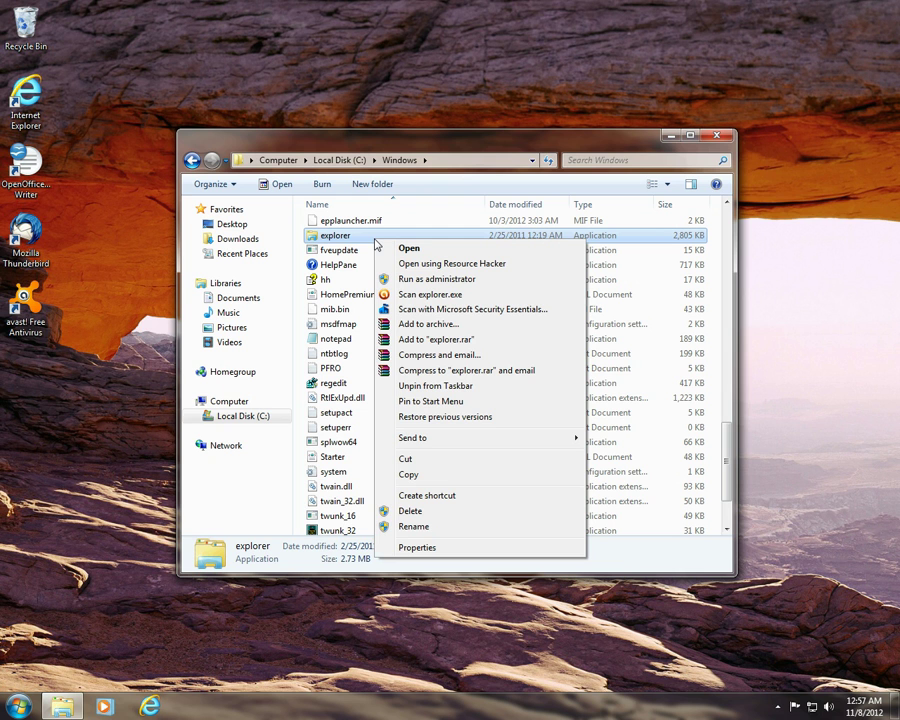
left_click(440, 547)
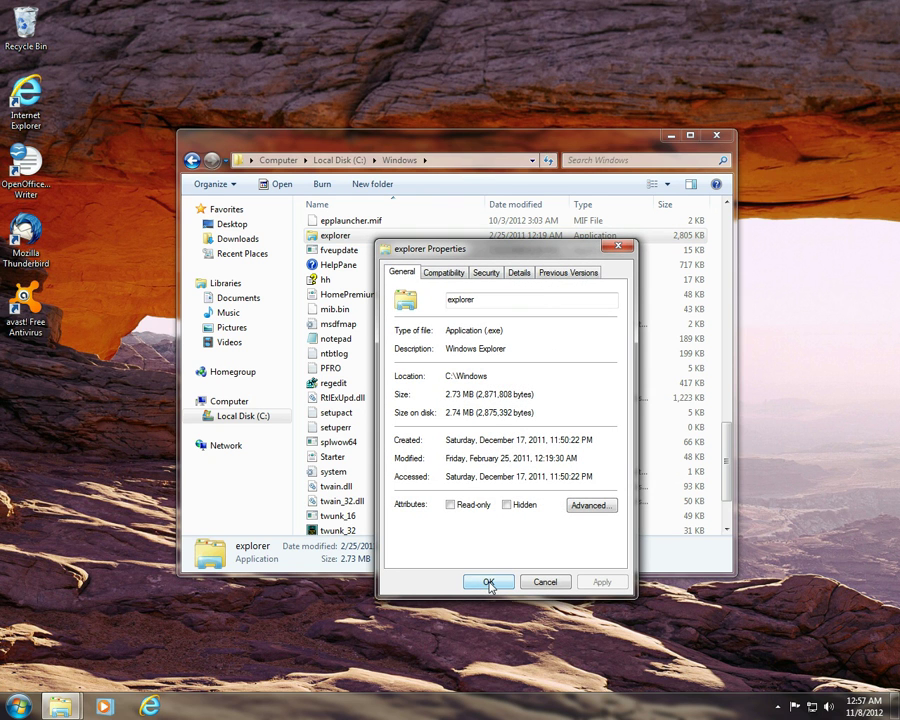
left_click(488, 273)
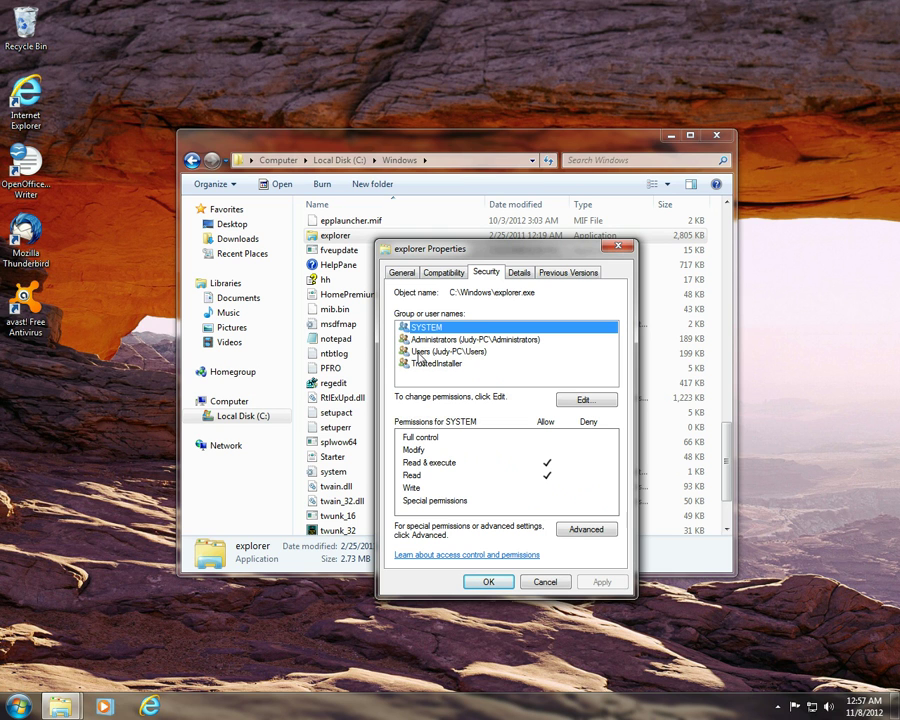
left_click(419, 354)
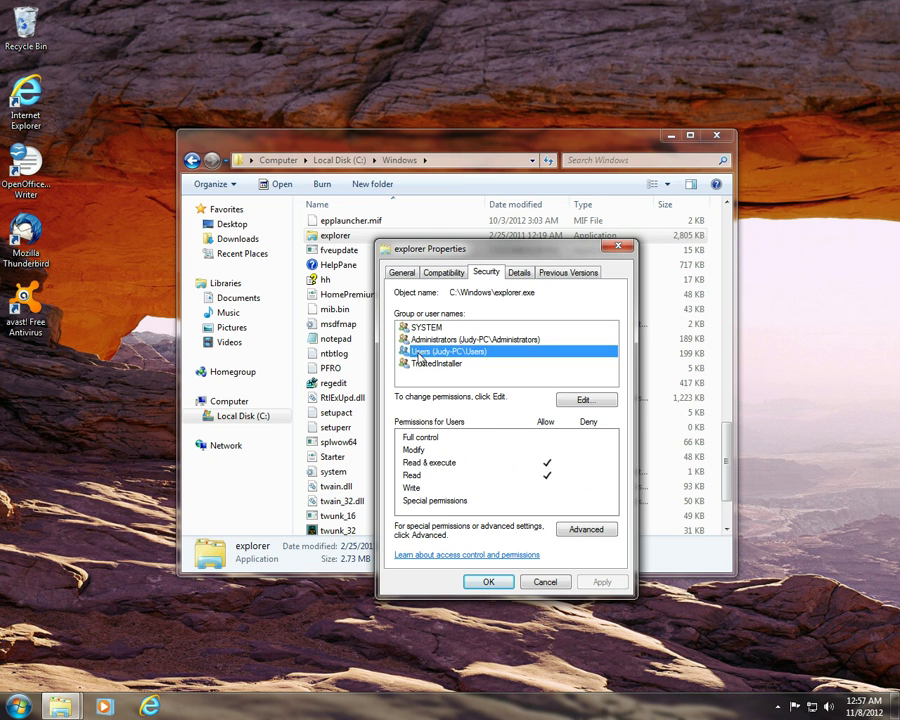
left_click(595, 406)
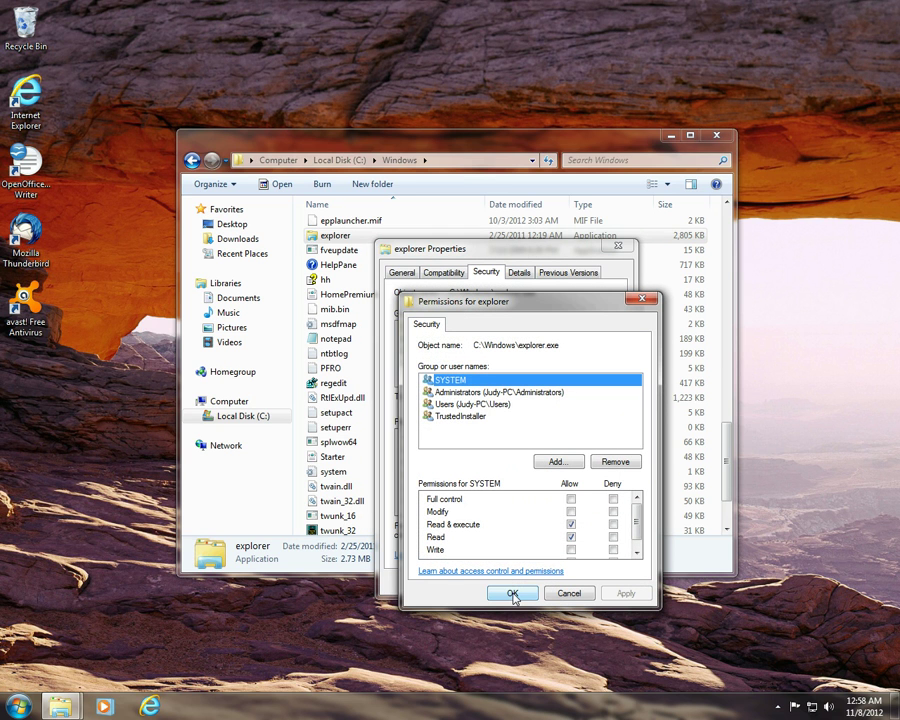
- Allow the Users group Full control over explorer.exe, accept the system permission change and close the properties
left_click(460, 405)
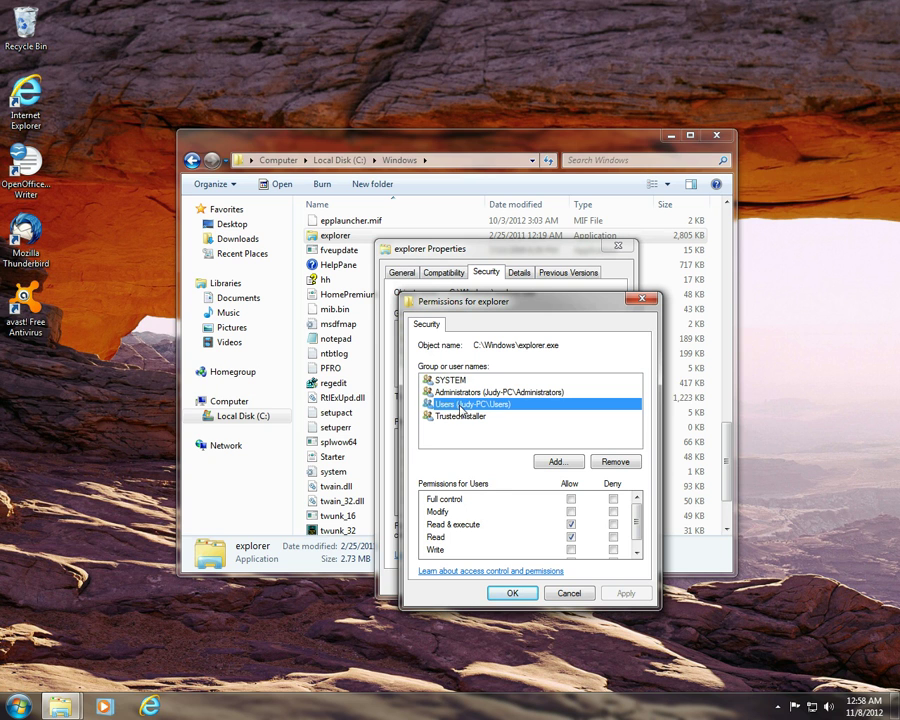
left_click(571, 499)
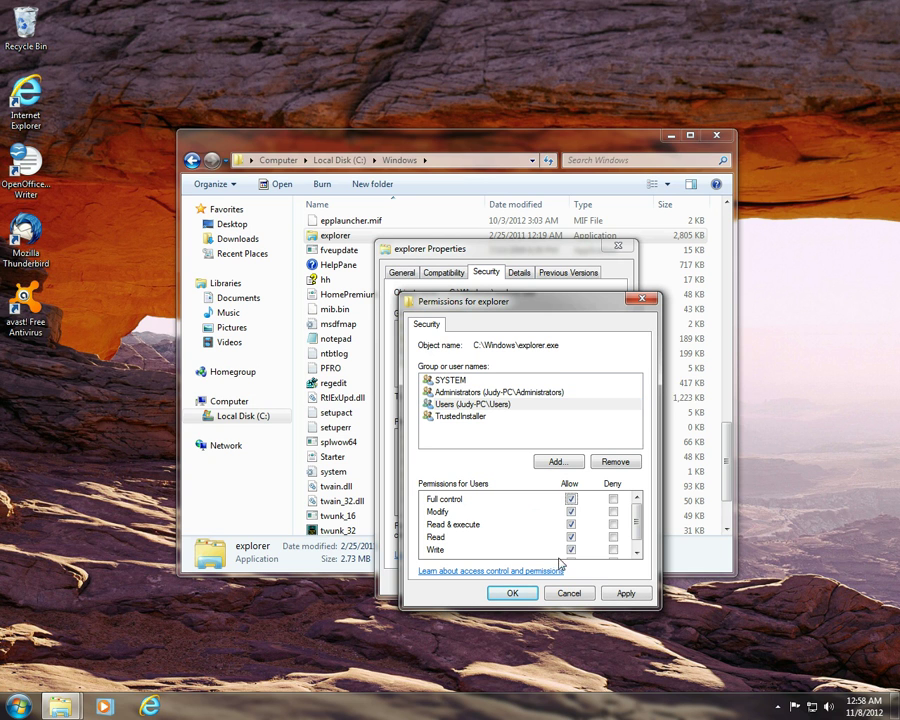
scroll(562, 551, "down", 1)
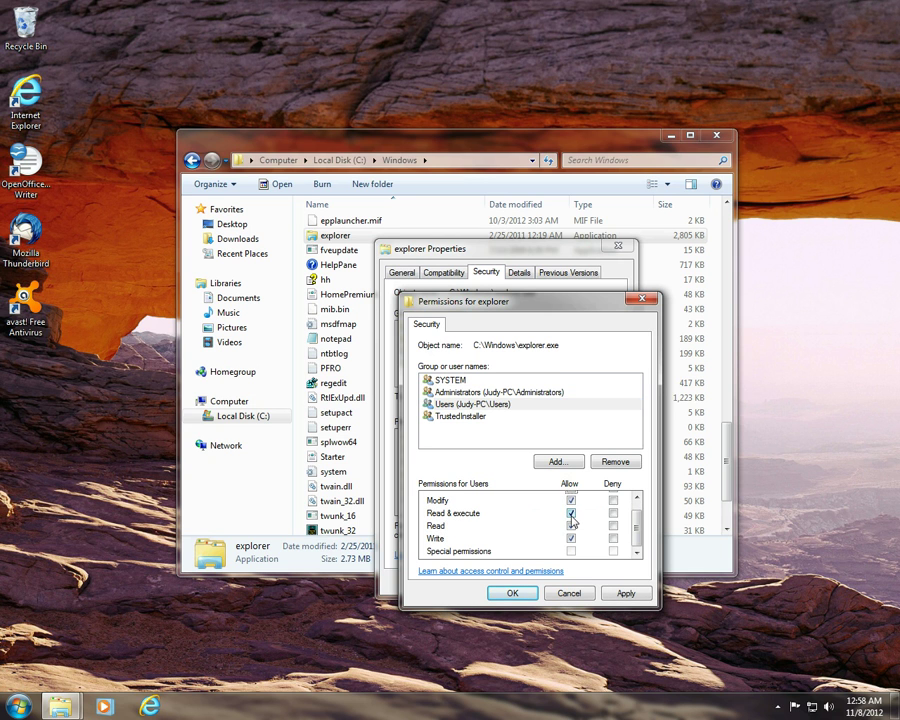
scroll(571, 519, "up", 1)
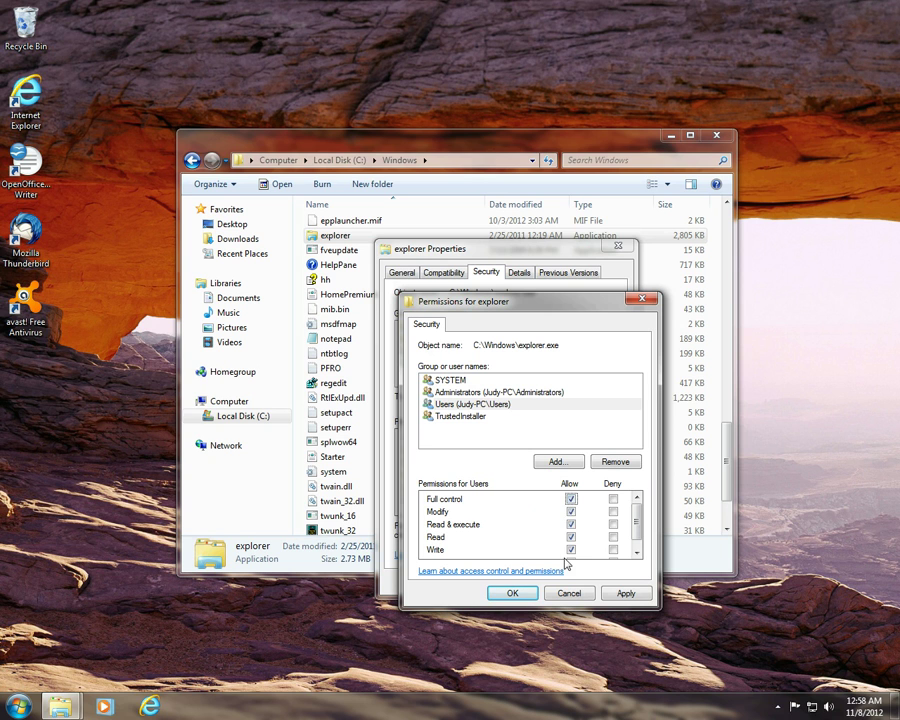
left_click(570, 524)
left_click(571, 524)
left_click(627, 594)
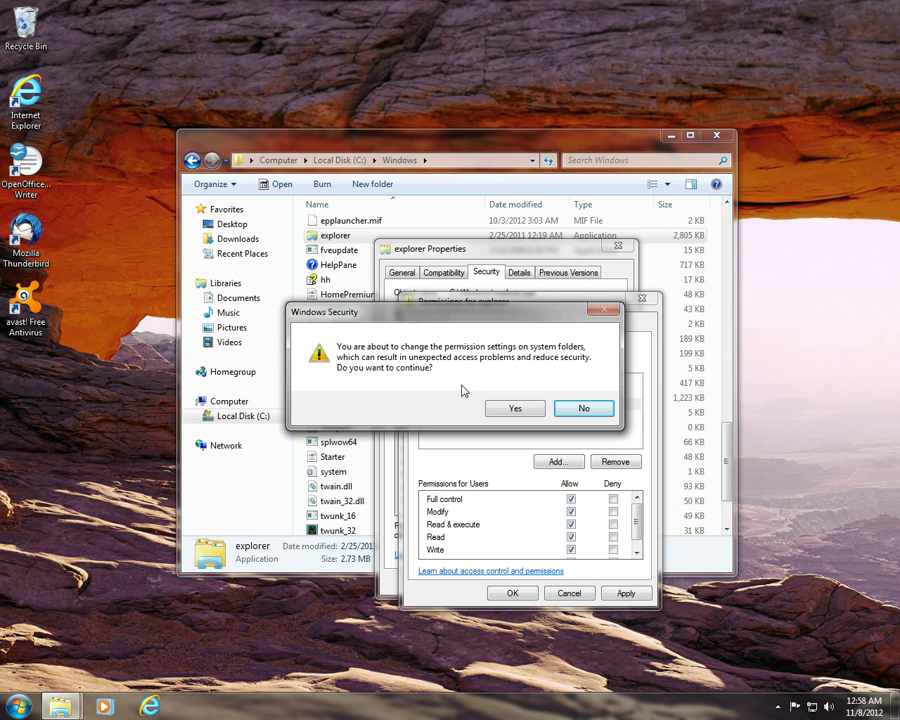
left_click(518, 409)
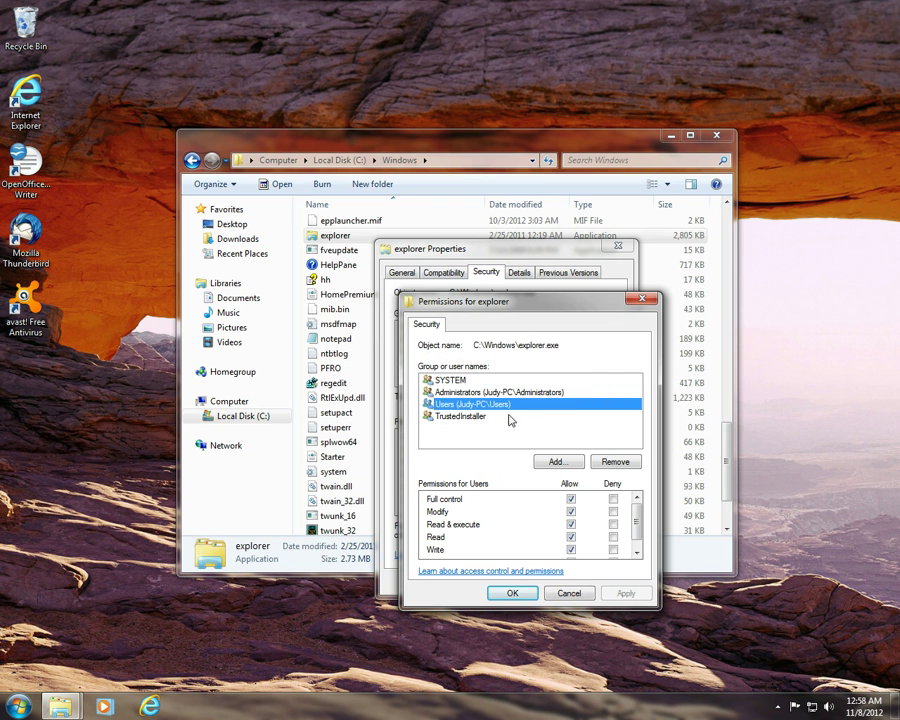
left_click(512, 596)
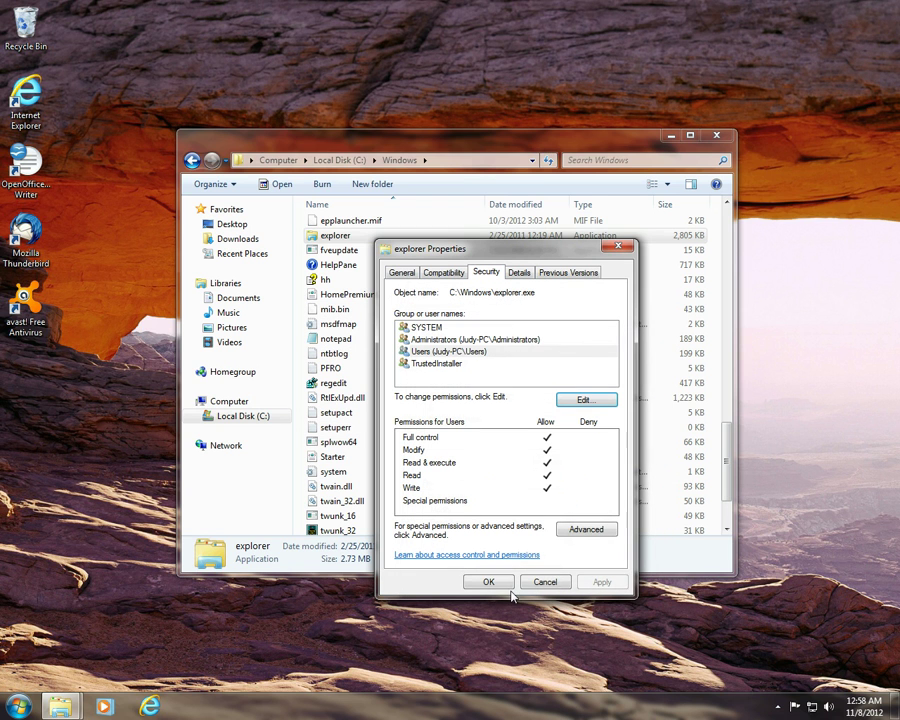
left_click(485, 584)
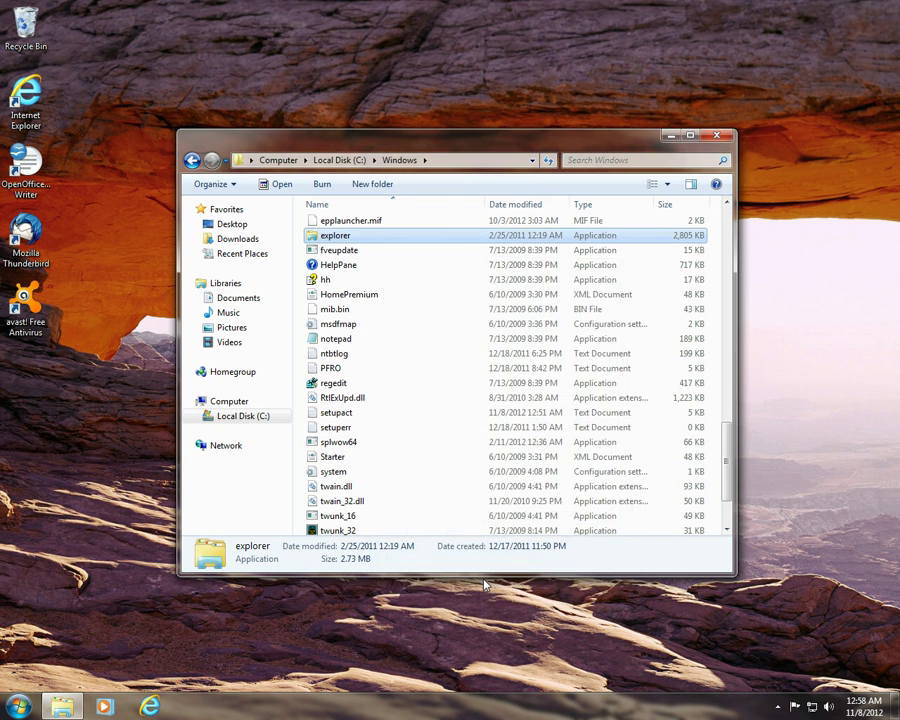
- Open the explorer file in Resource Hacker and display the 1033 image of bitmap 6801
right_click(376, 239)
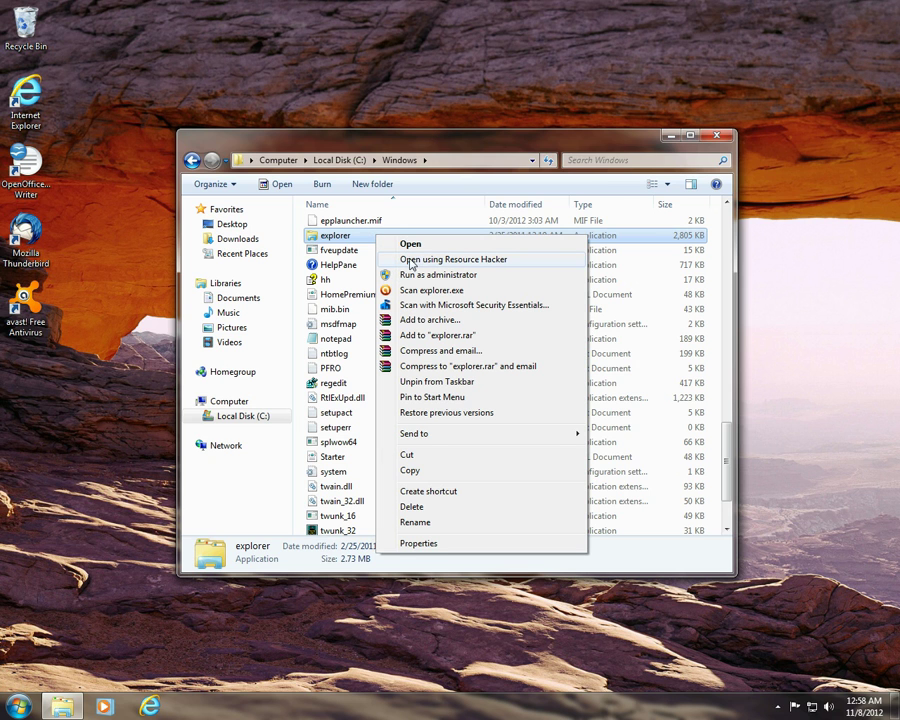
left_click(460, 266)
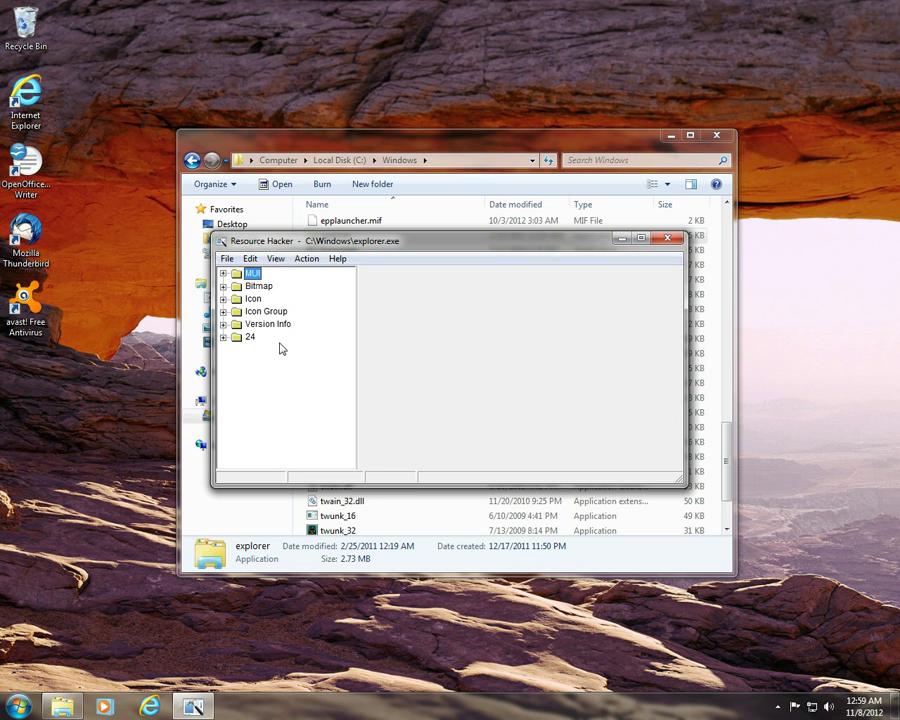
double_click(252, 289)
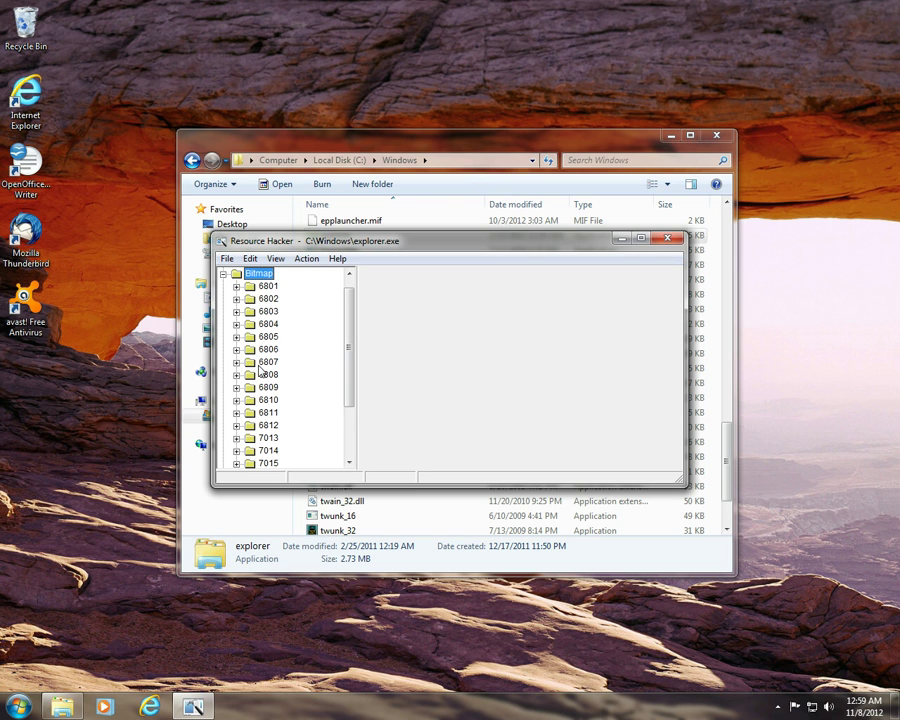
double_click(266, 287)
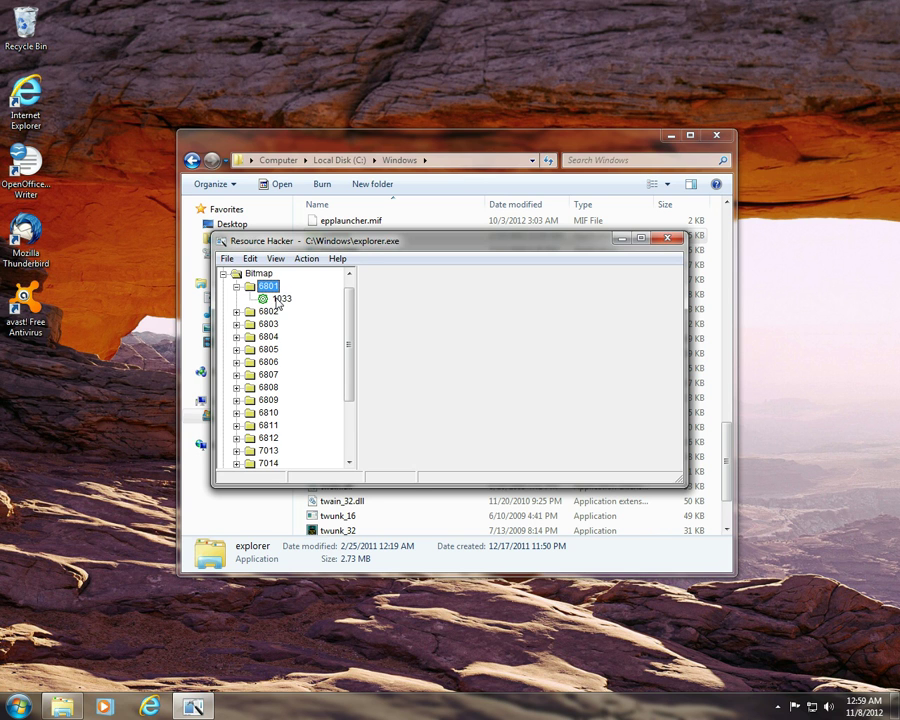
left_click(282, 299)
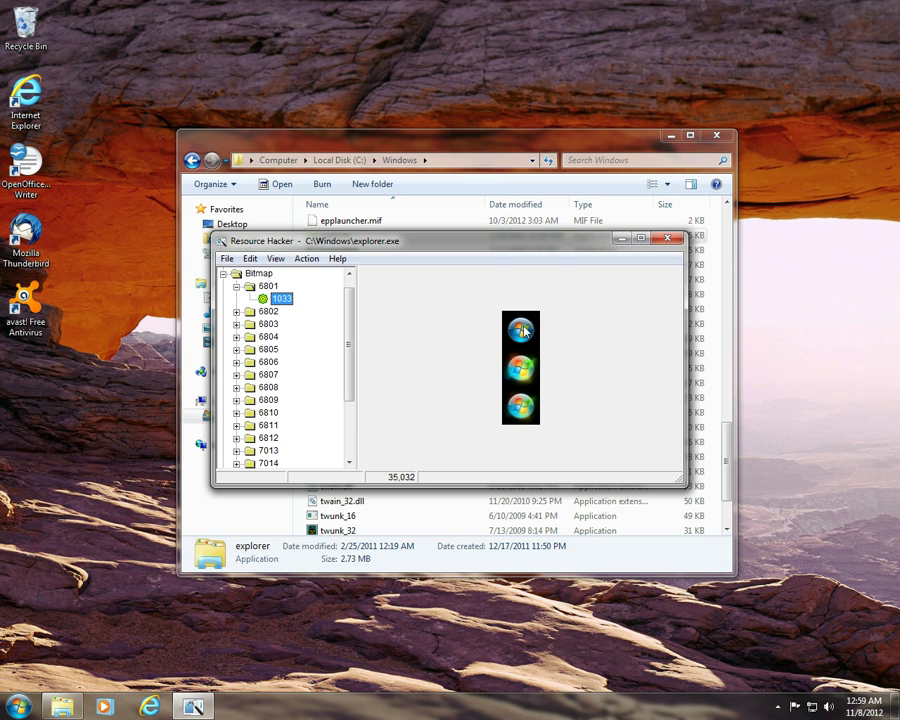
left_click(18, 706)
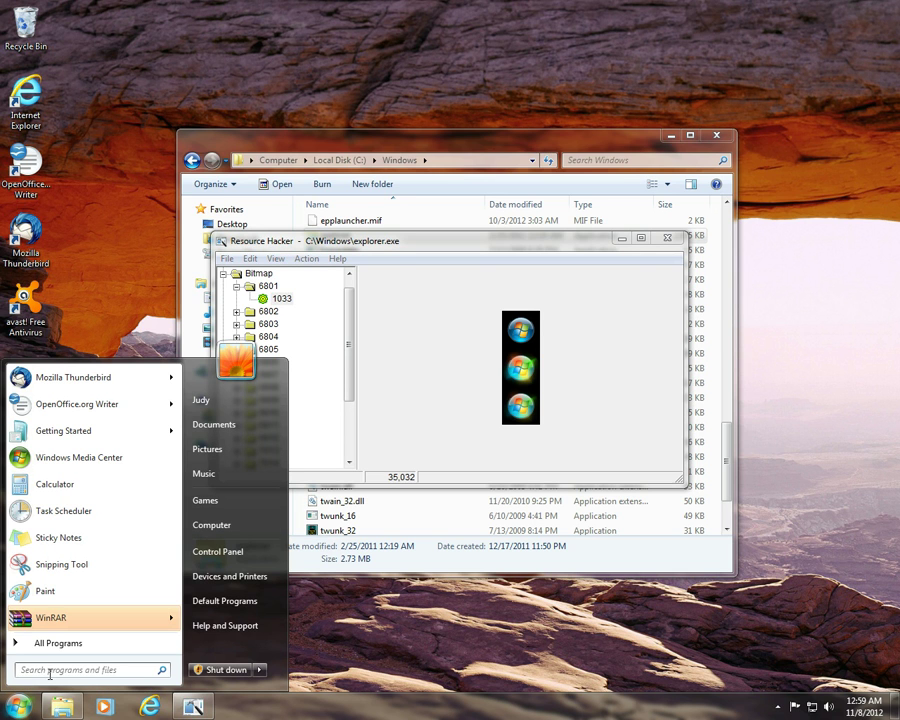
left_click(579, 361)
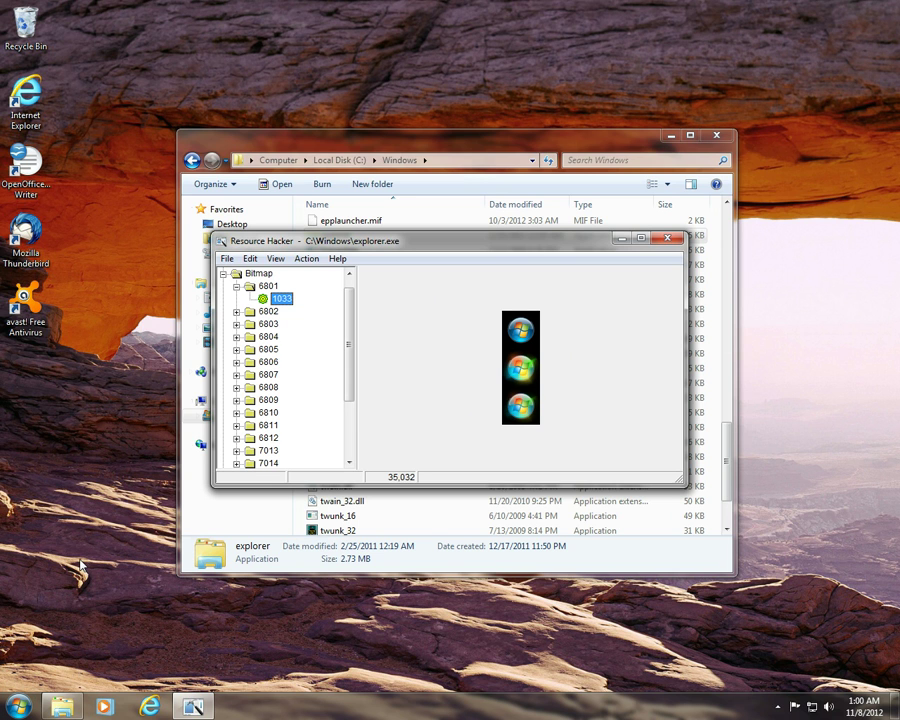
- Open the dusky_orb_by_ap_graphik-d5be45e archive in the Downloads folder and extract its 6801, 6805 and 6809 image files to the desktop
left_click(62, 708)
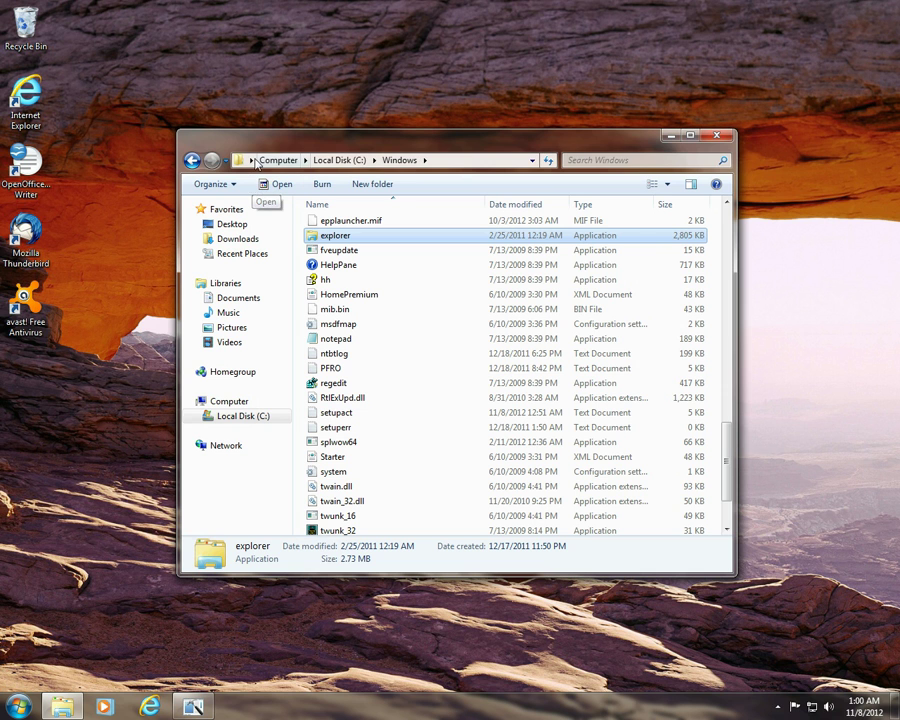
left_click(328, 160)
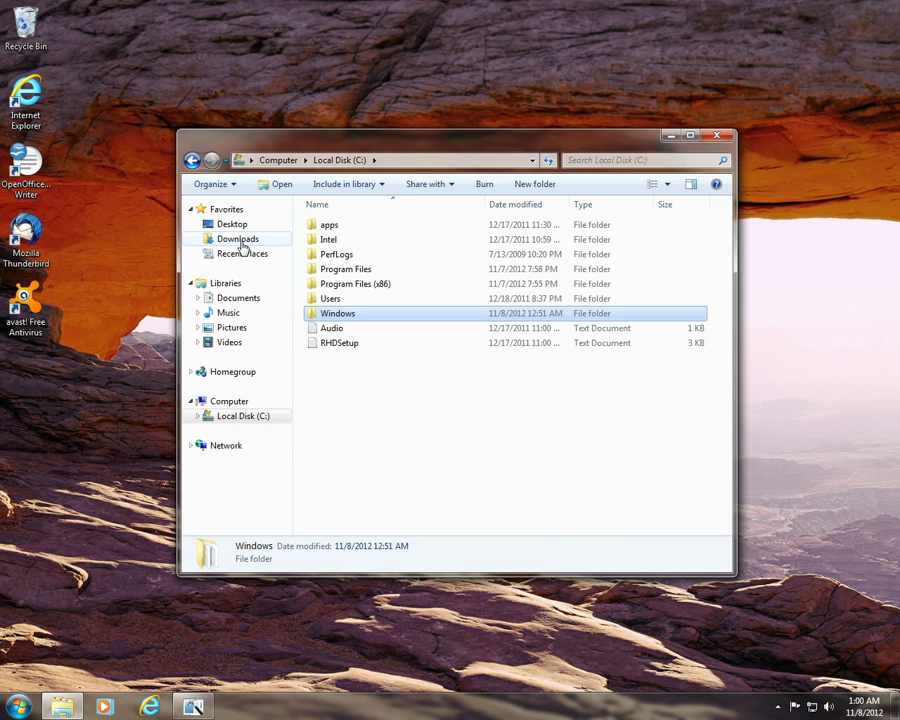
left_click(240, 242)
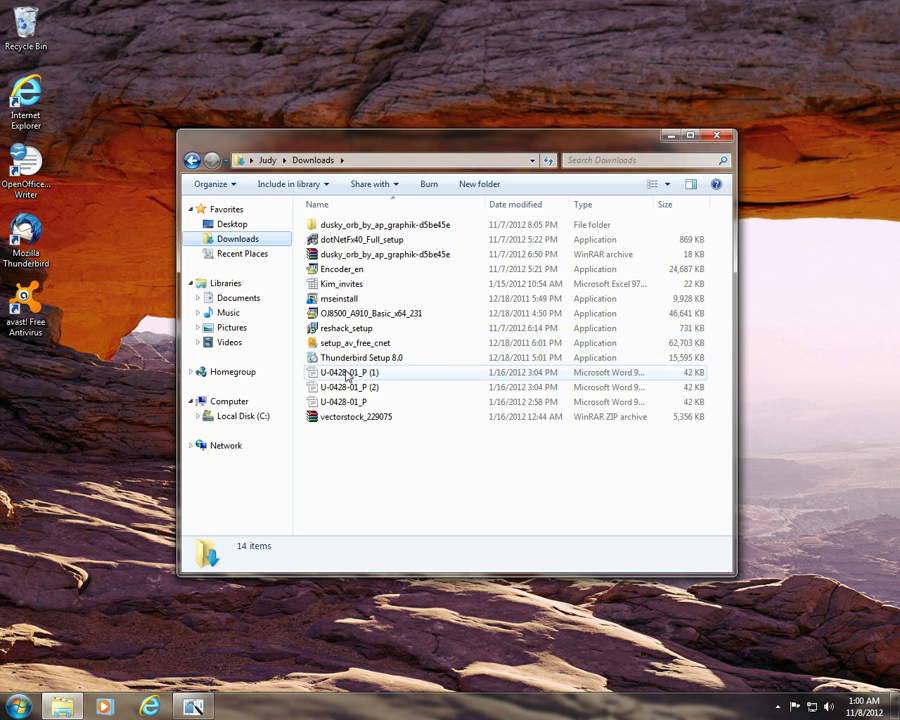
double_click(350, 258)
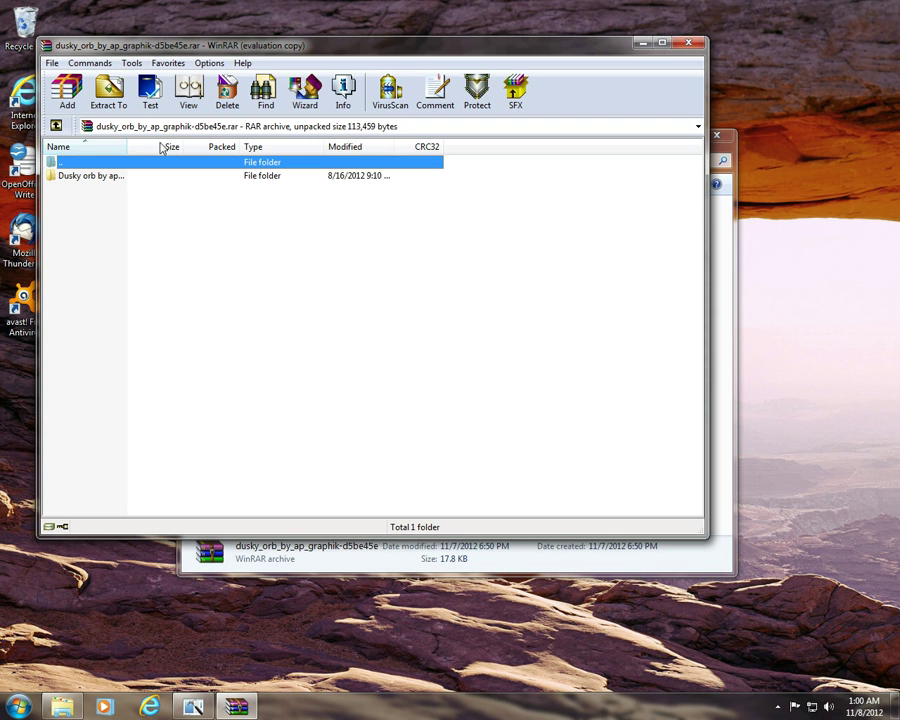
double_click(116, 177)
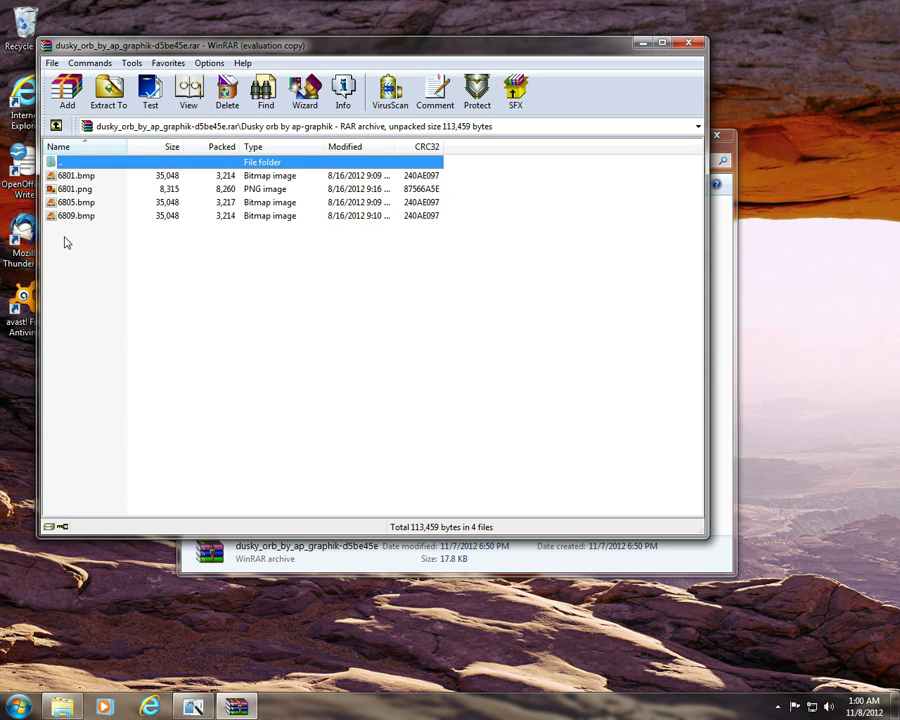
left_click_drag(66, 221, 70, 184)
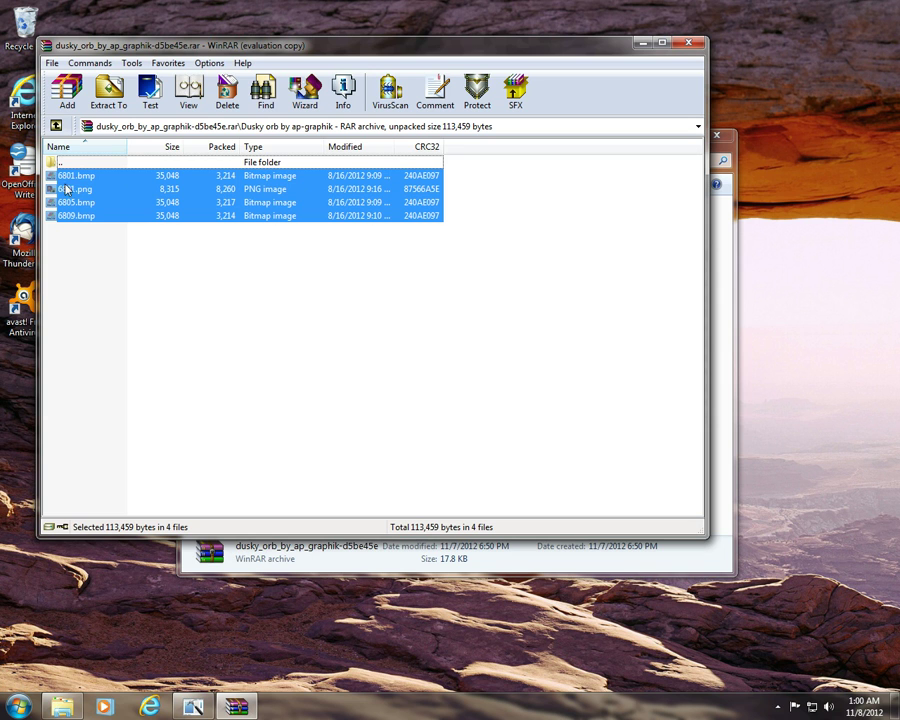
left_click_drag(84, 181, 817, 328)
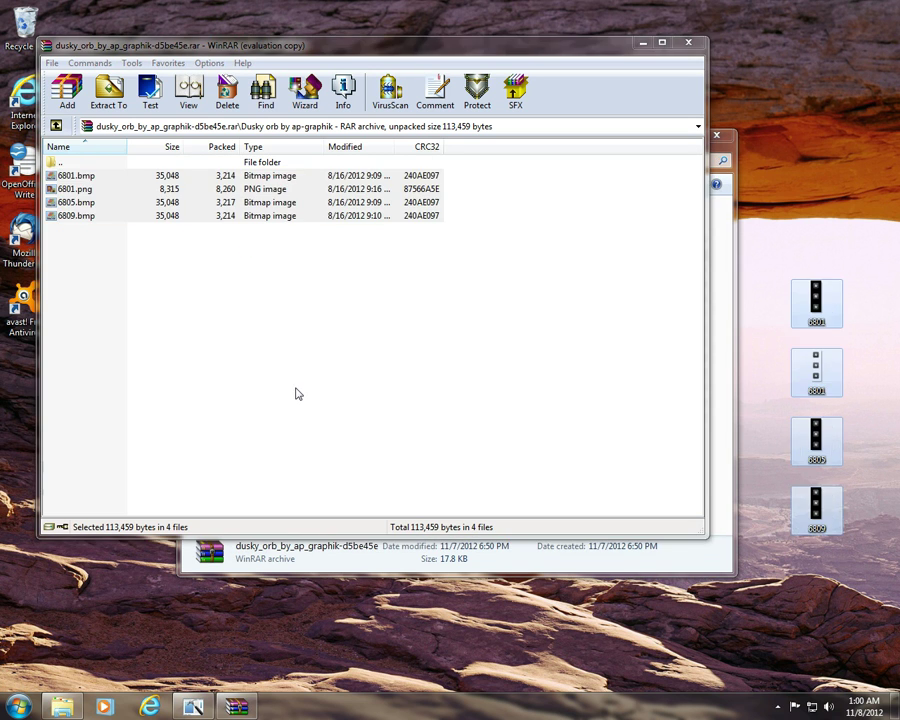
left_click(643, 44)
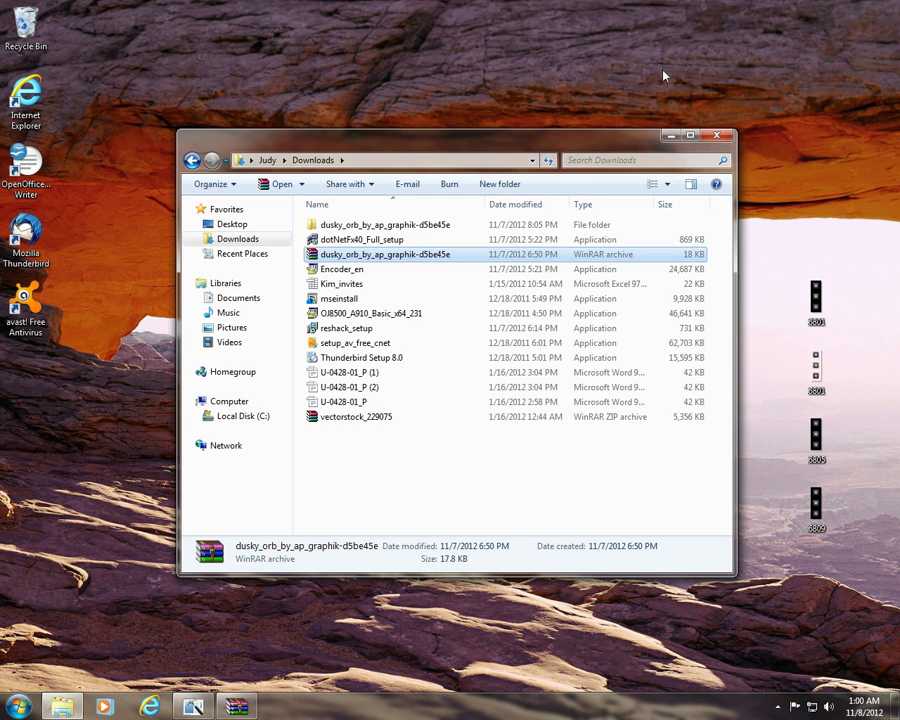
- Delete the 6801 PNG image from the desktop
left_click(807, 378)
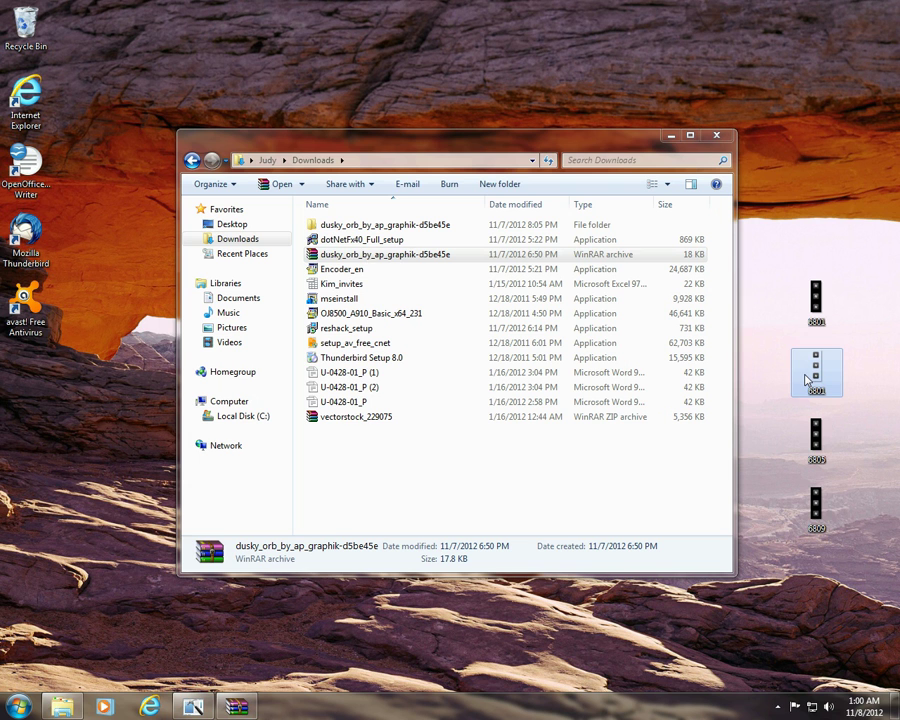
key("Delete")
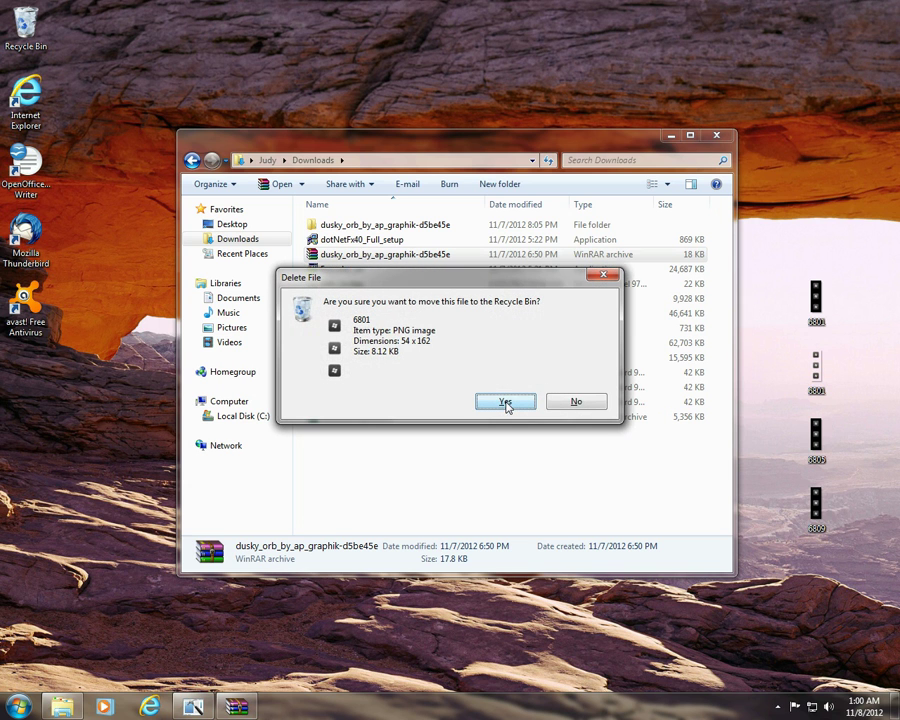
left_click(506, 402)
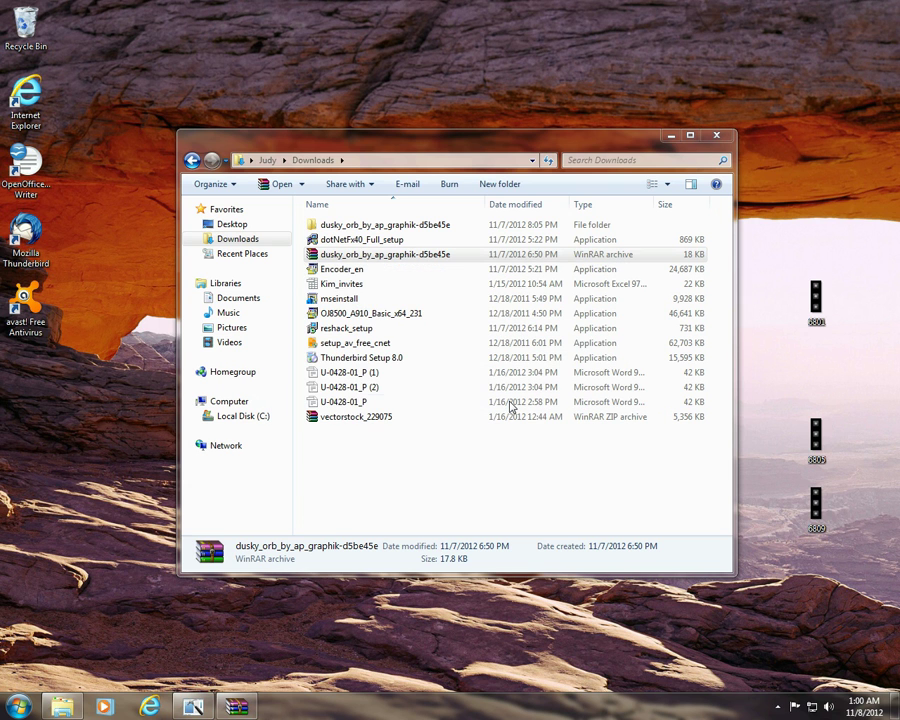
- Return to Resource Hacker and replace the bitmap 6801 resource with 6801.bmp from the desktop
left_click(192, 707)
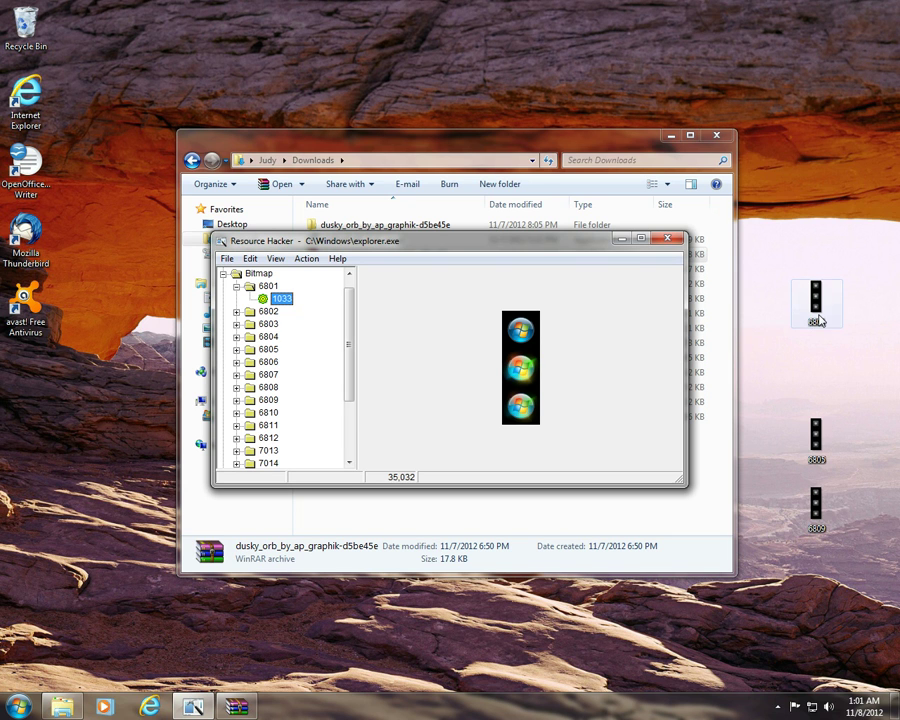
right_click(285, 300)
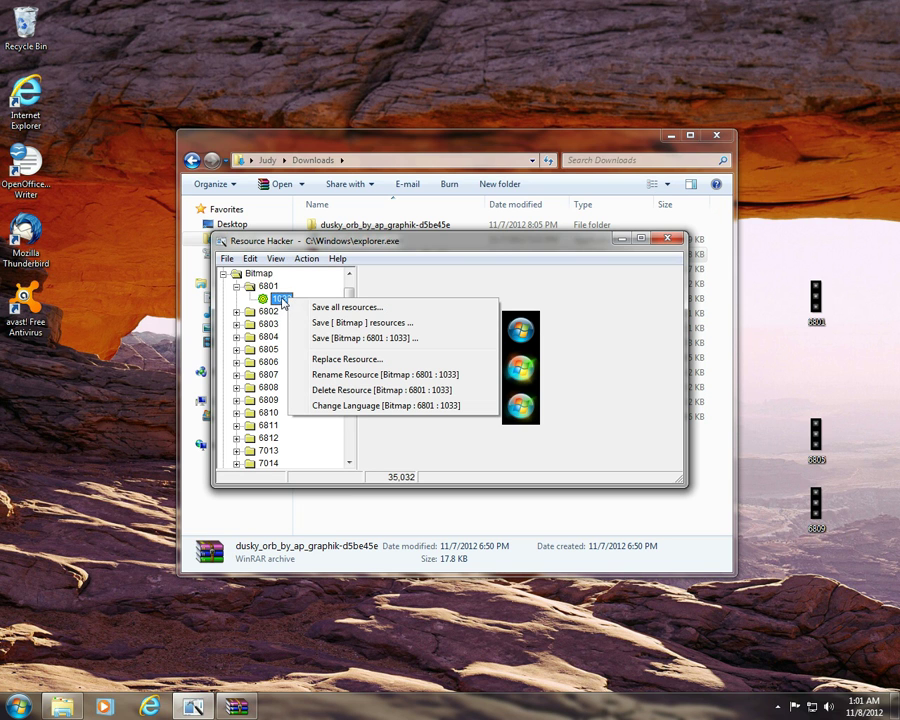
left_click(337, 362)
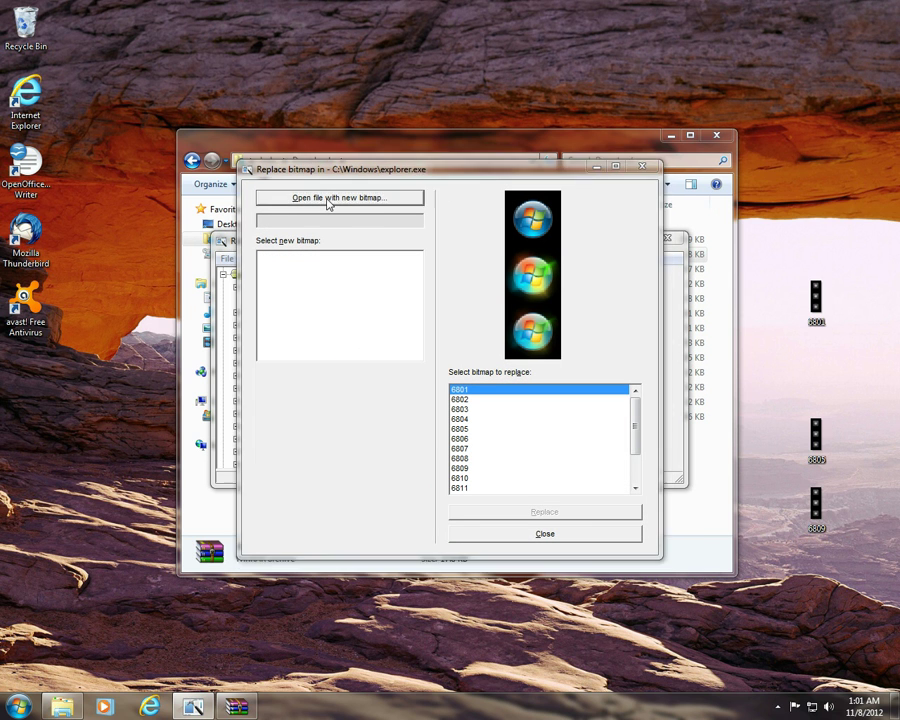
left_click(326, 204)
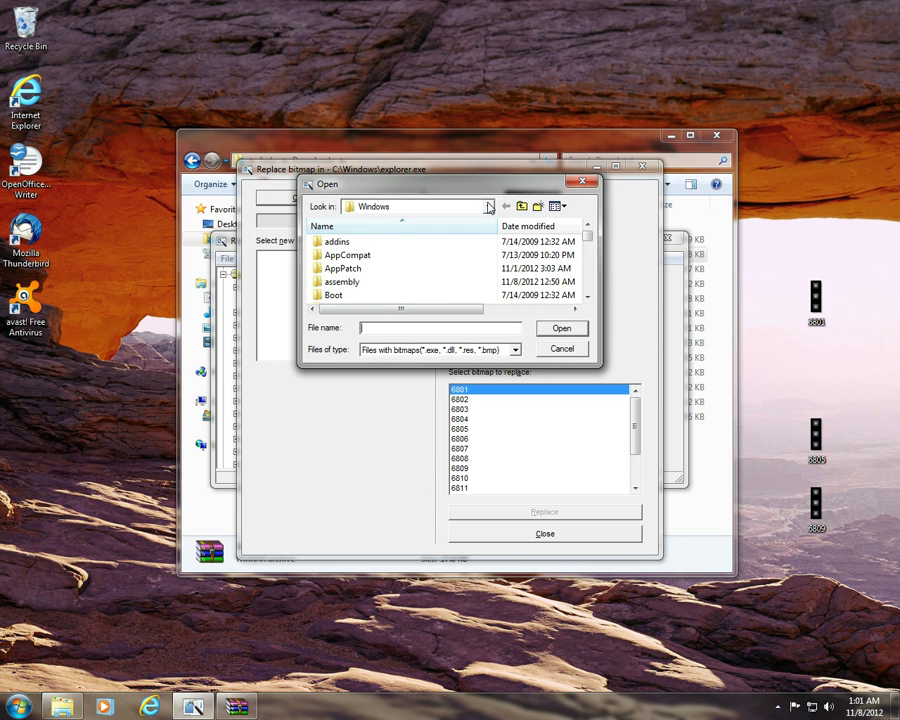
left_click(489, 207)
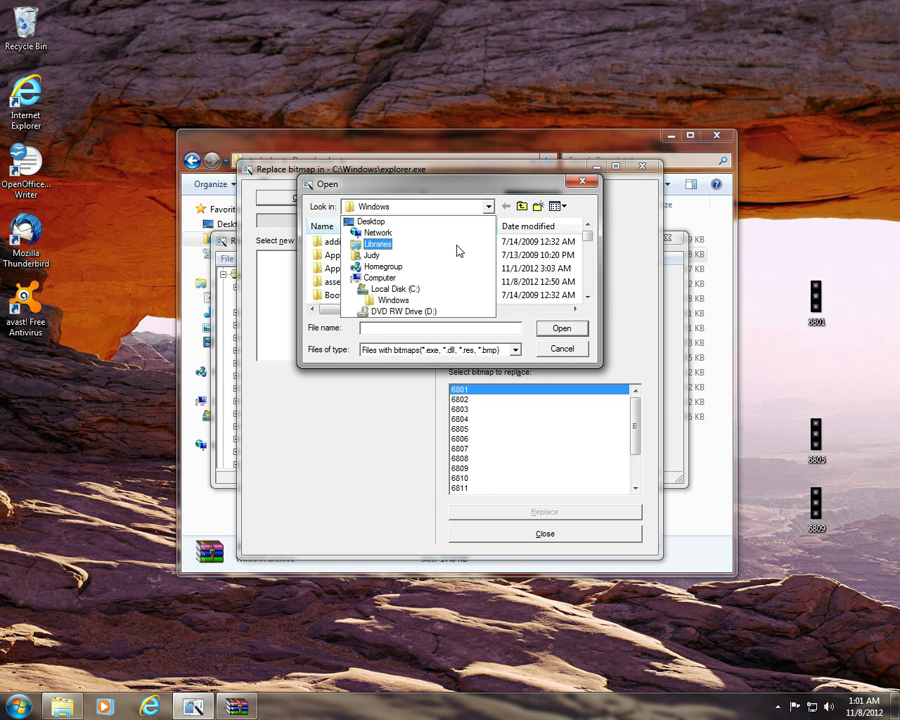
key("Return")
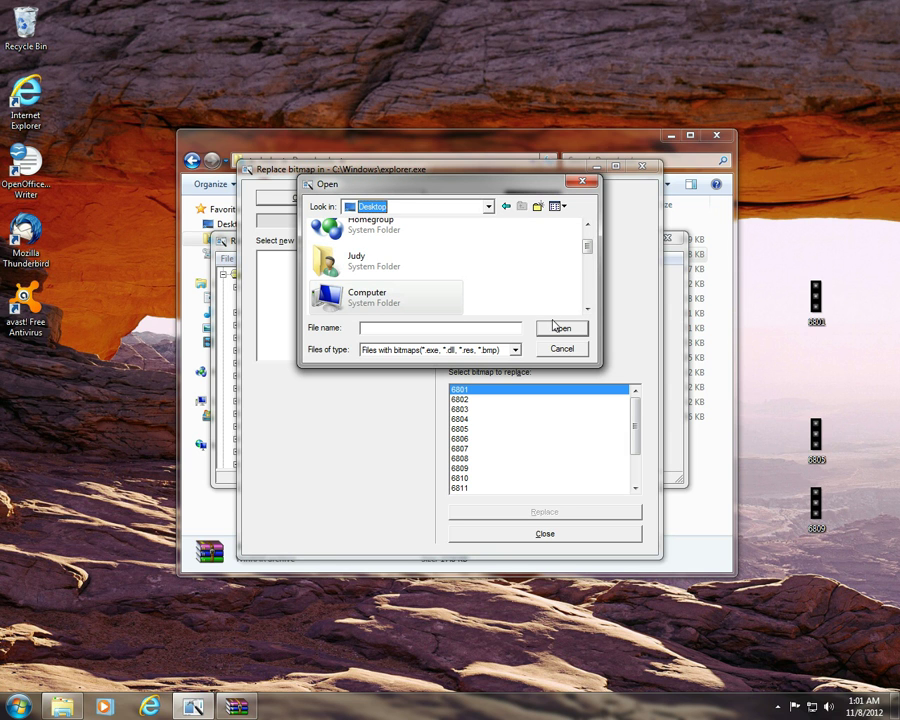
left_click(588, 309)
left_click(588, 309)
left_click(588, 309)
left_click(588, 309)
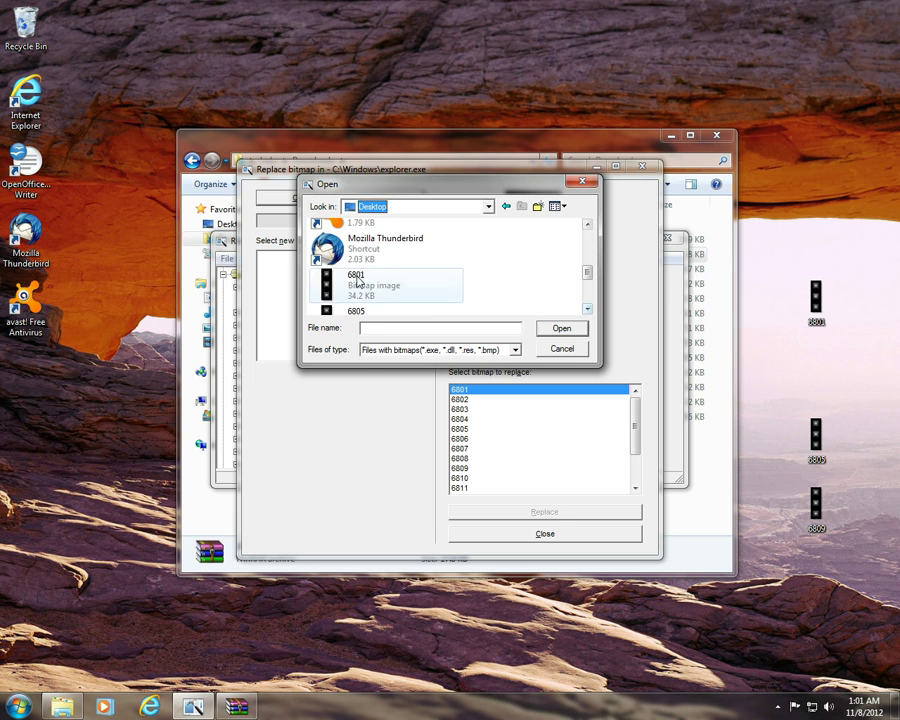
double_click(356, 279)
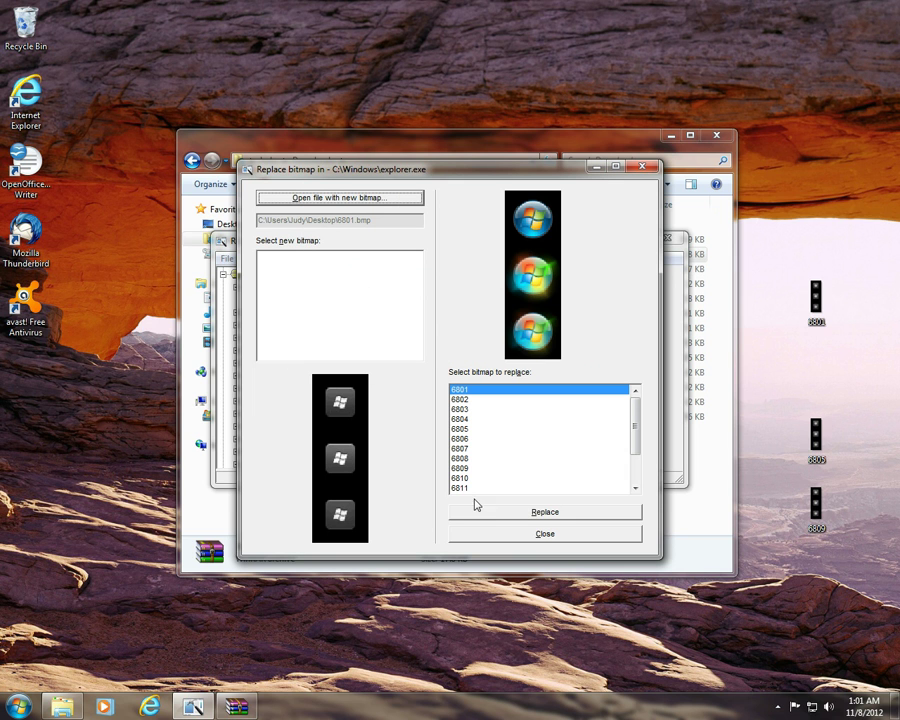
left_click(530, 514)
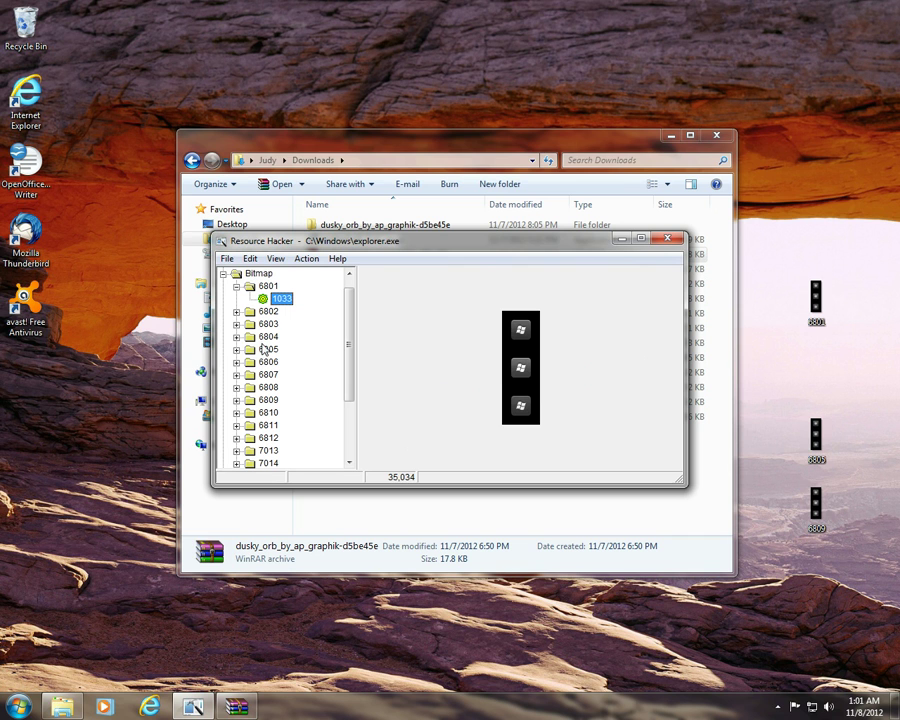
- Replace the 1033 resource of bitmap 6805 with 6805.bmp from the desktop
double_click(267, 349)
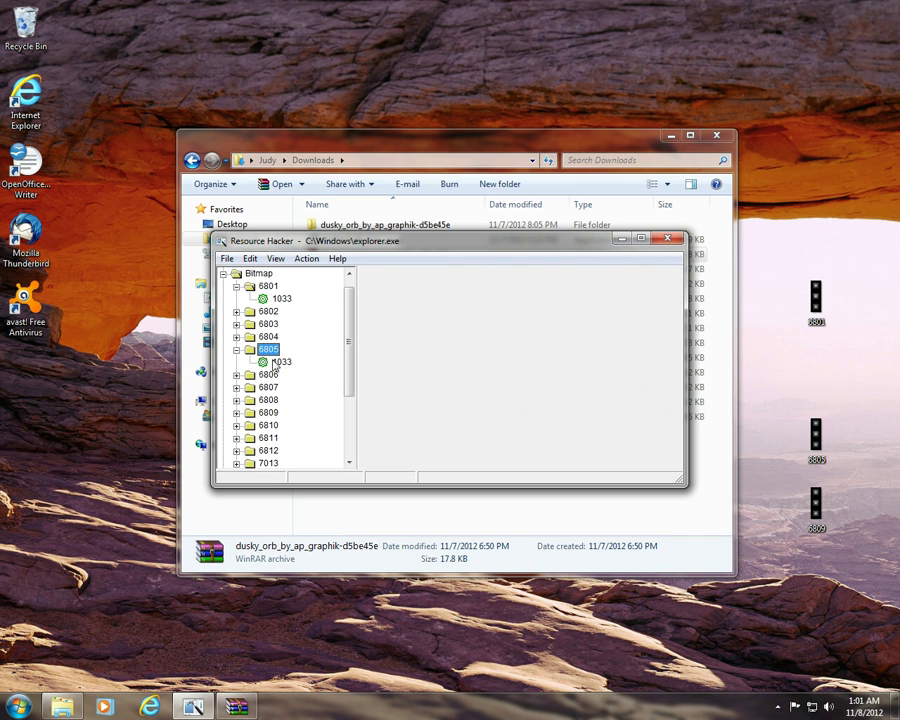
left_click(280, 361)
right_click(290, 361)
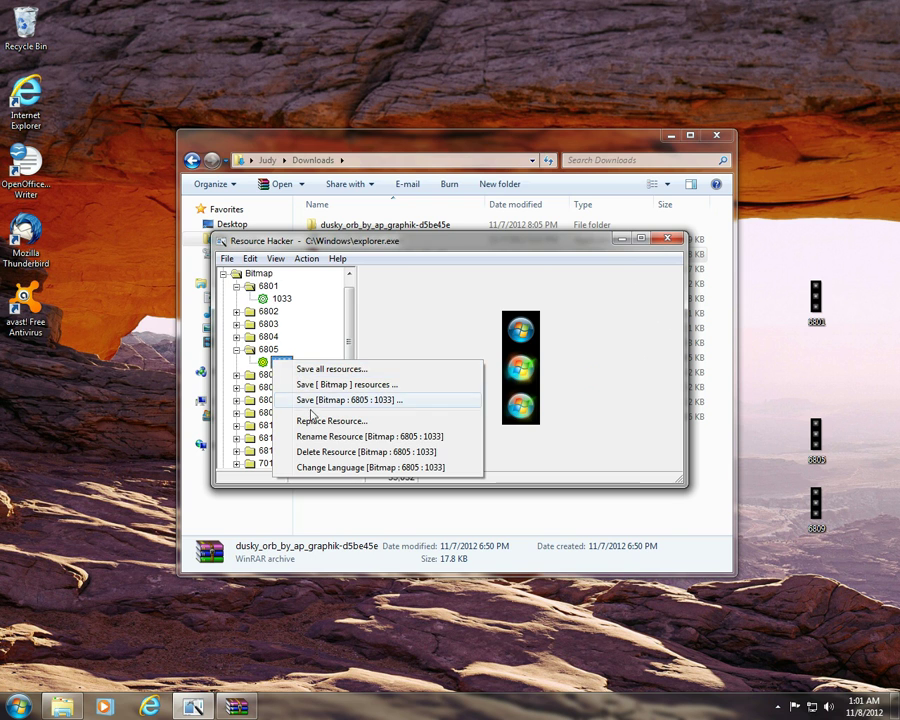
left_click(318, 419)
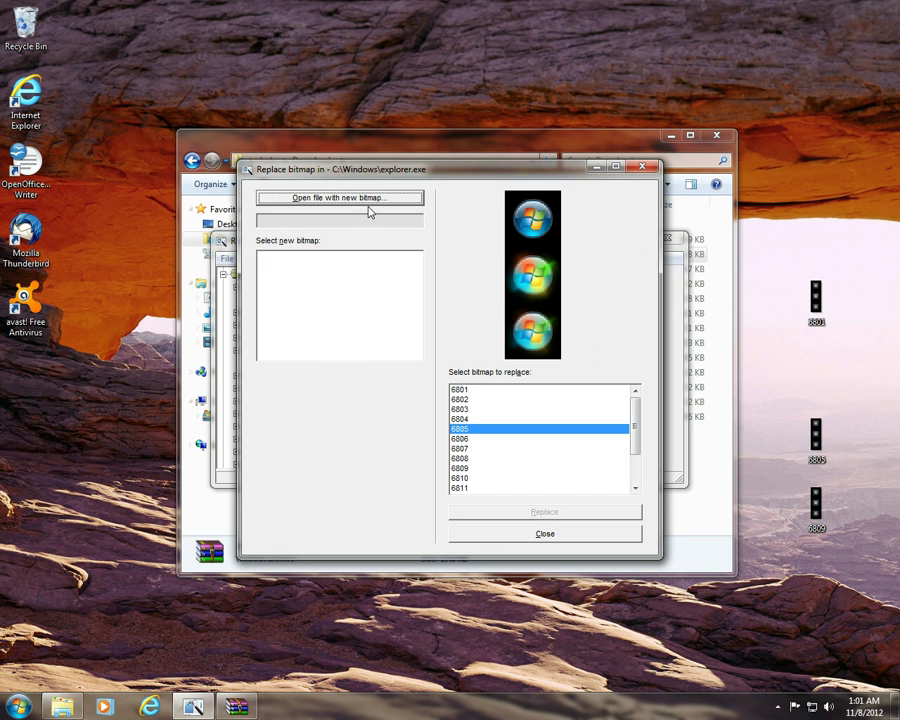
left_click(370, 198)
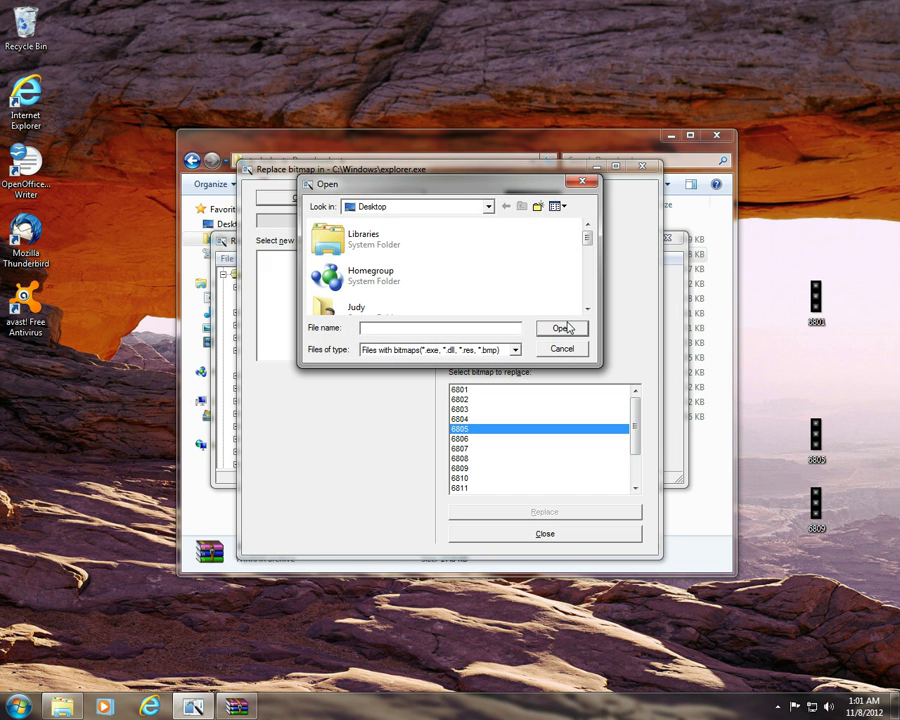
left_click(588, 308)
left_click(588, 308)
left_click(588, 308)
left_click(588, 308)
double_click(395, 286)
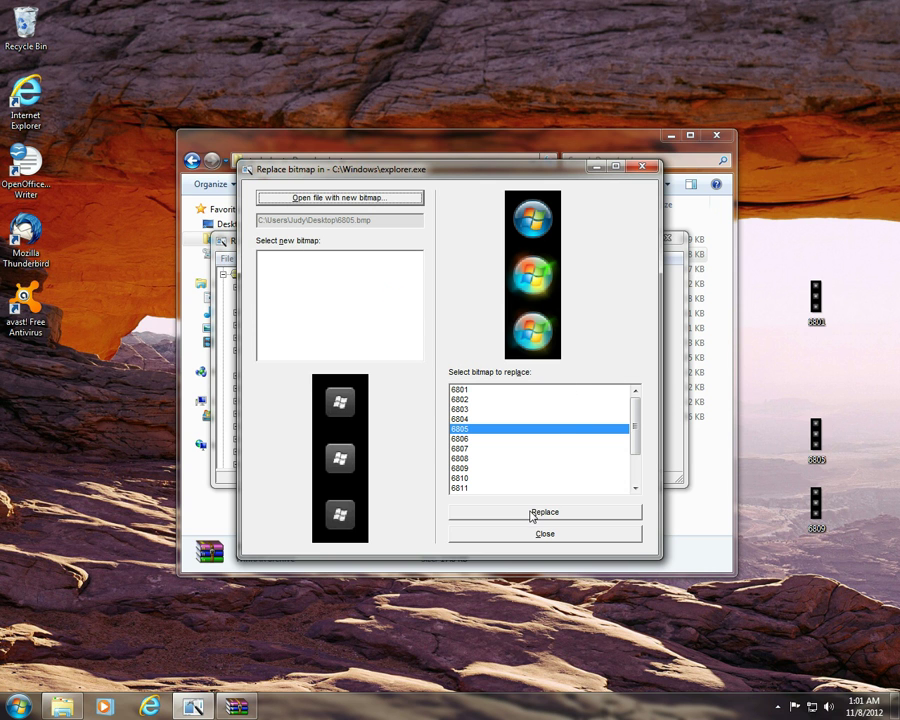
left_click(525, 511)
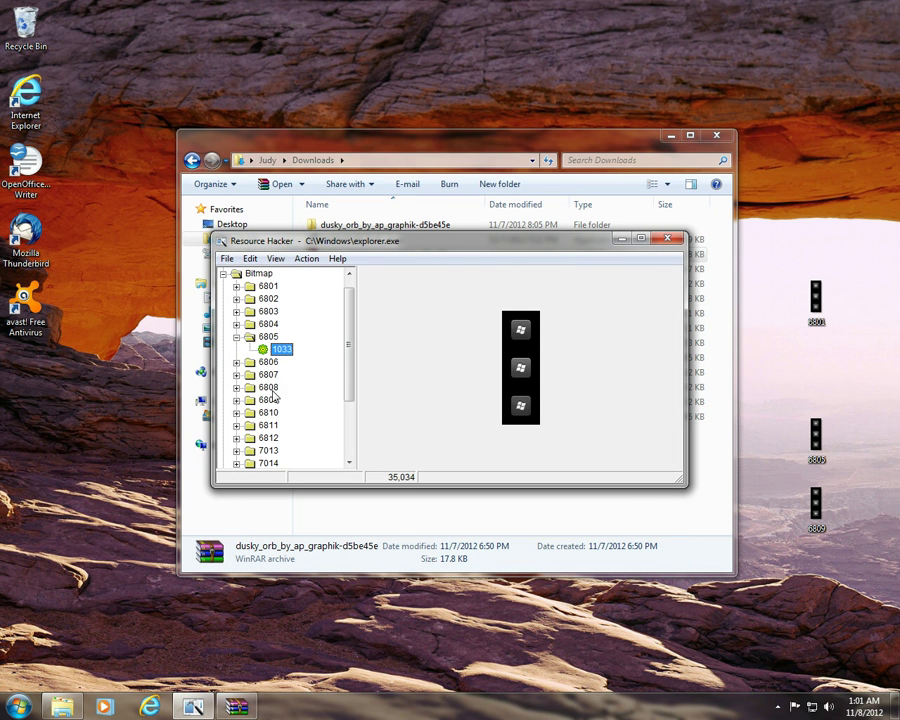
- Replace the 1033 resource of bitmap 6809 with 6809.bmp from the desktop
left_click(269, 401)
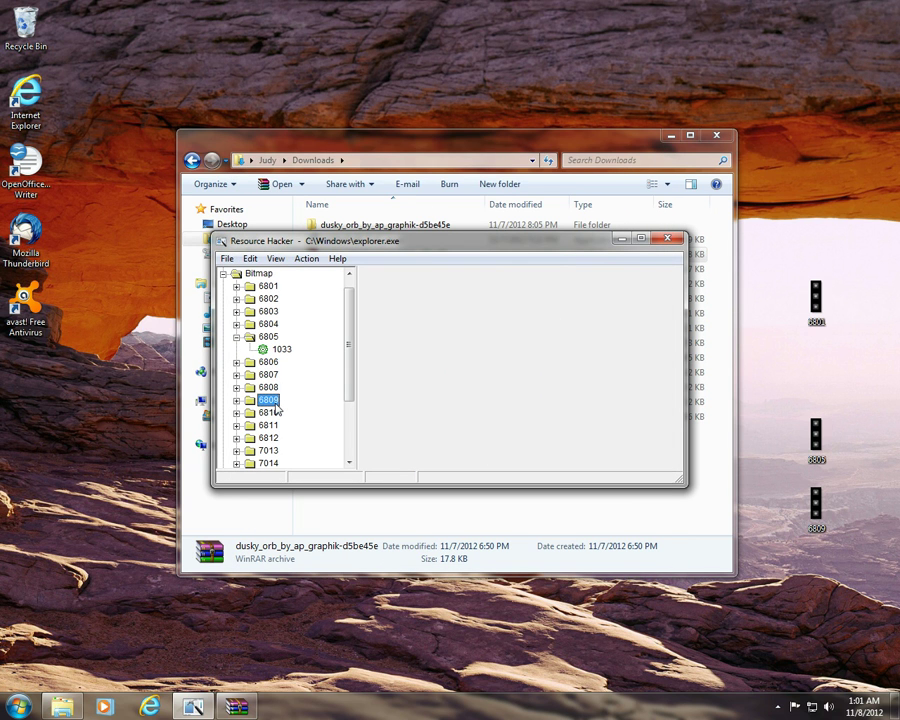
double_click(270, 402)
left_click(281, 412)
right_click(279, 411)
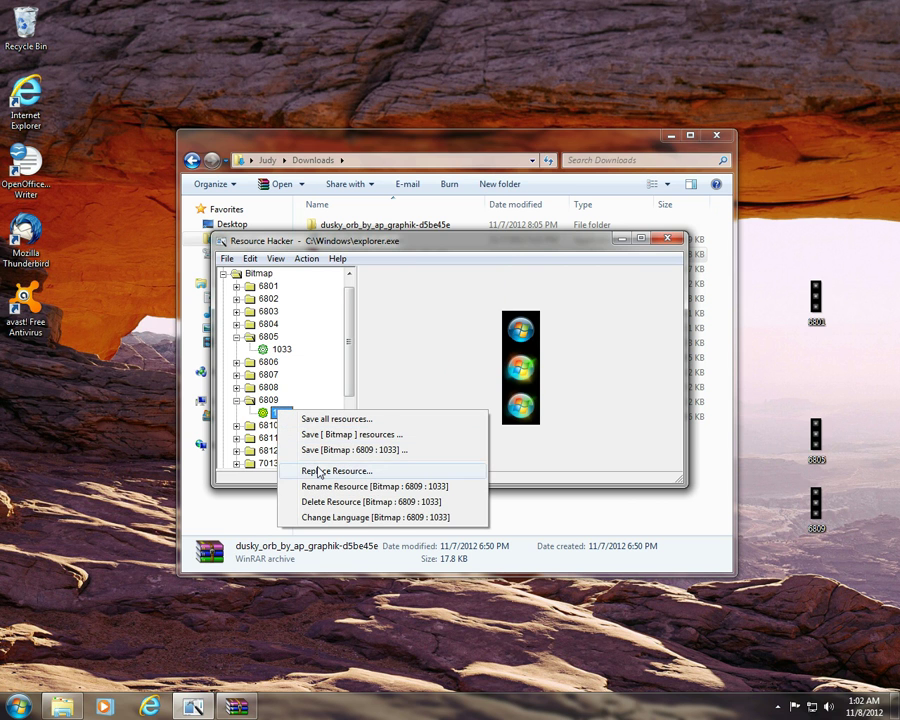
left_click(318, 471)
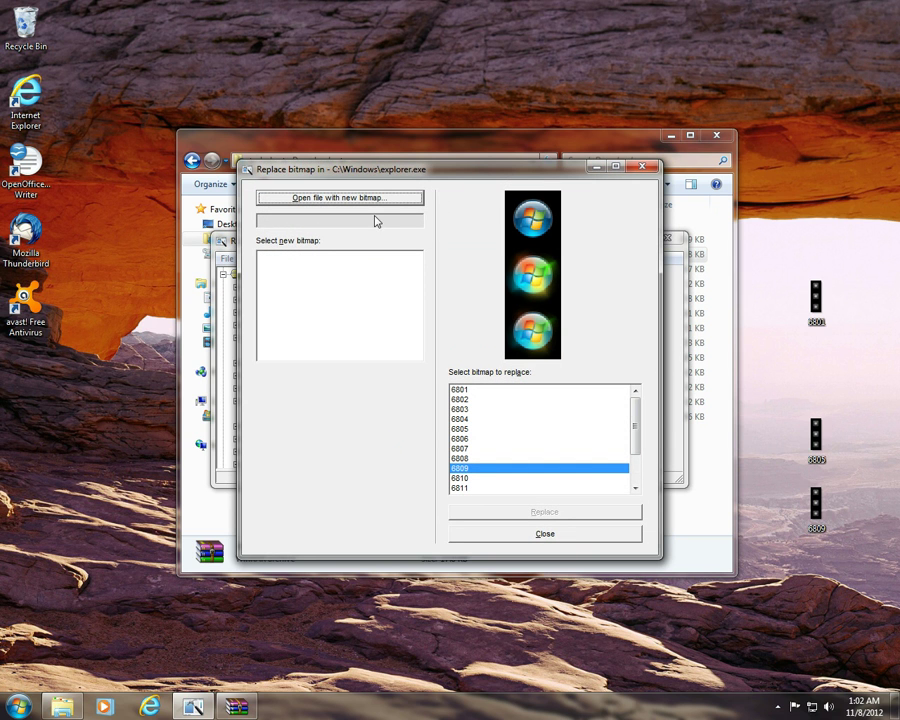
left_click(375, 204)
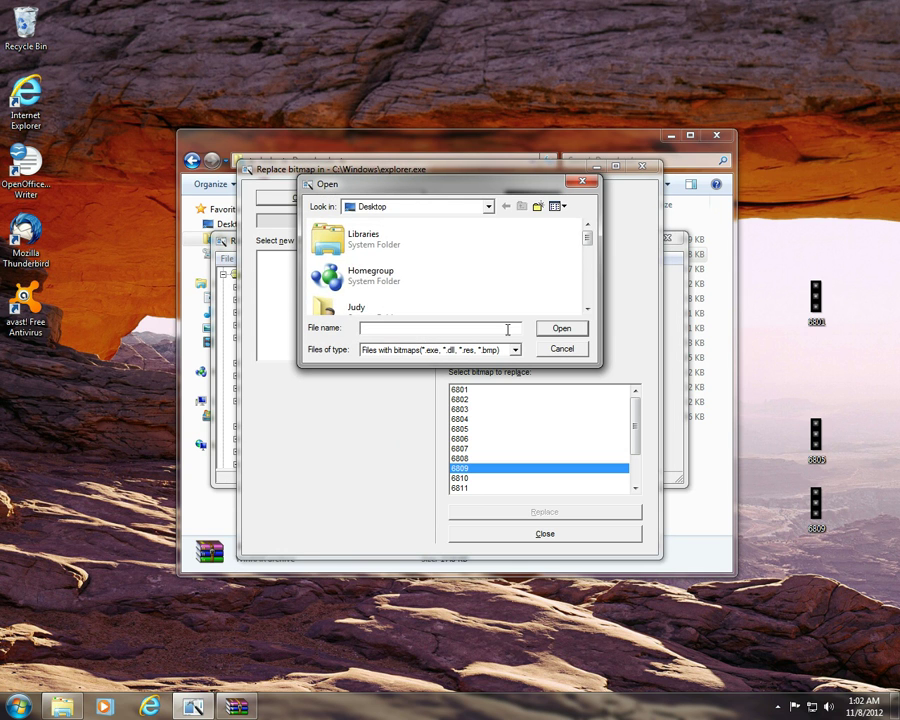
left_click(589, 309)
left_click(589, 309)
left_click(589, 309)
left_click(589, 309)
left_click(589, 309)
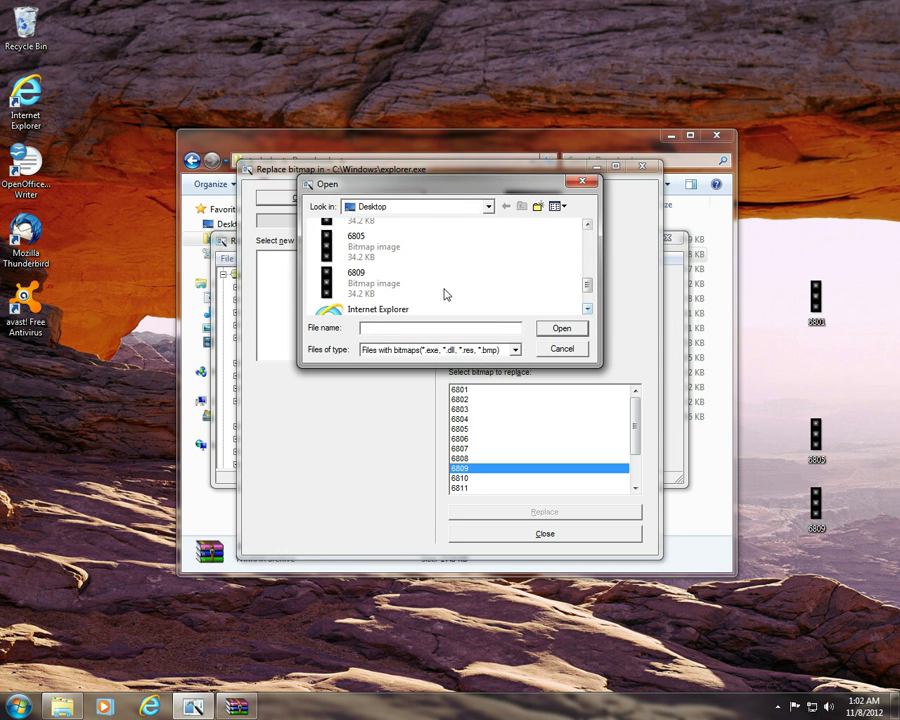
double_click(407, 289)
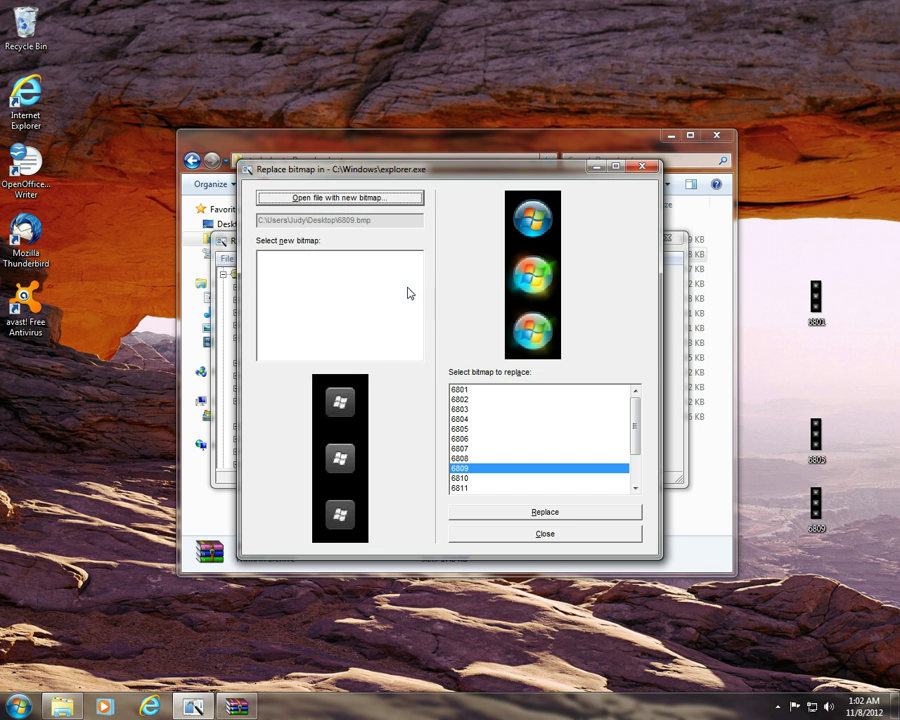
left_click(557, 517)
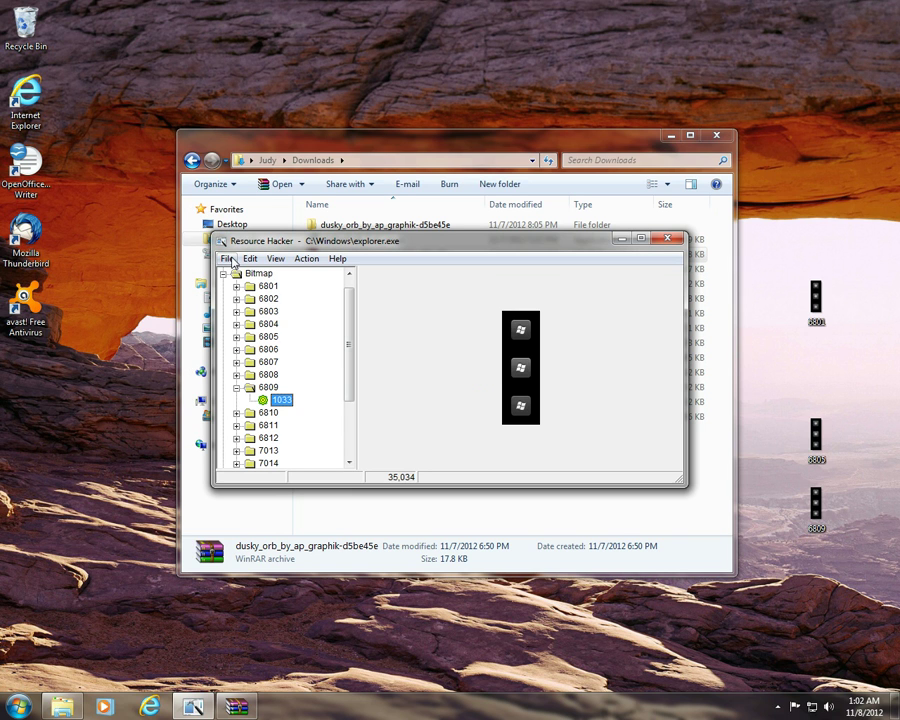
- Save the modified file to the desktop as explorer.exe and close Resource Hacker
left_click(229, 259)
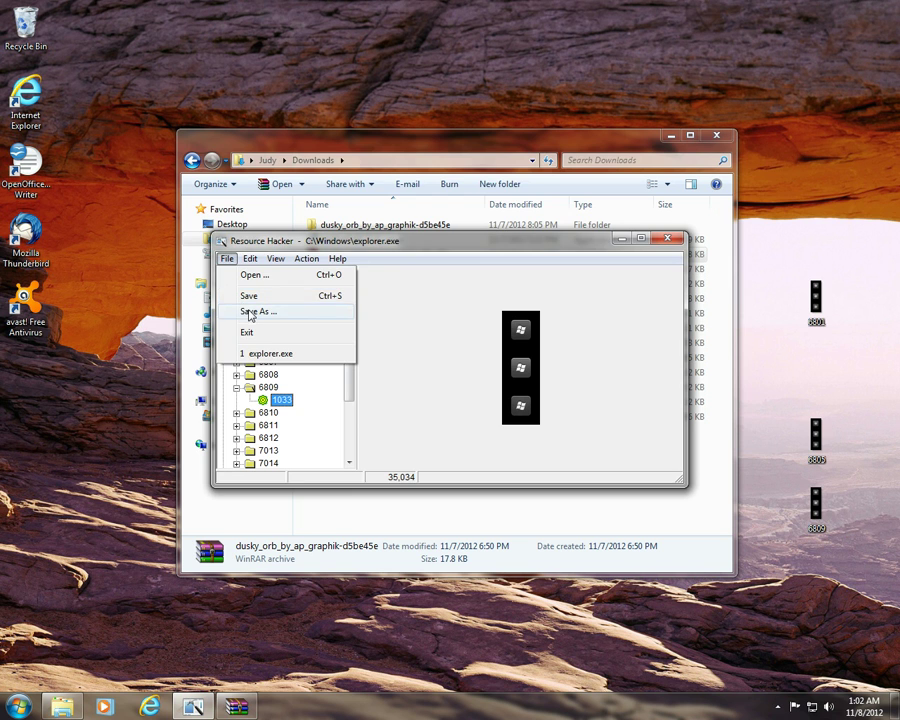
left_click(246, 312)
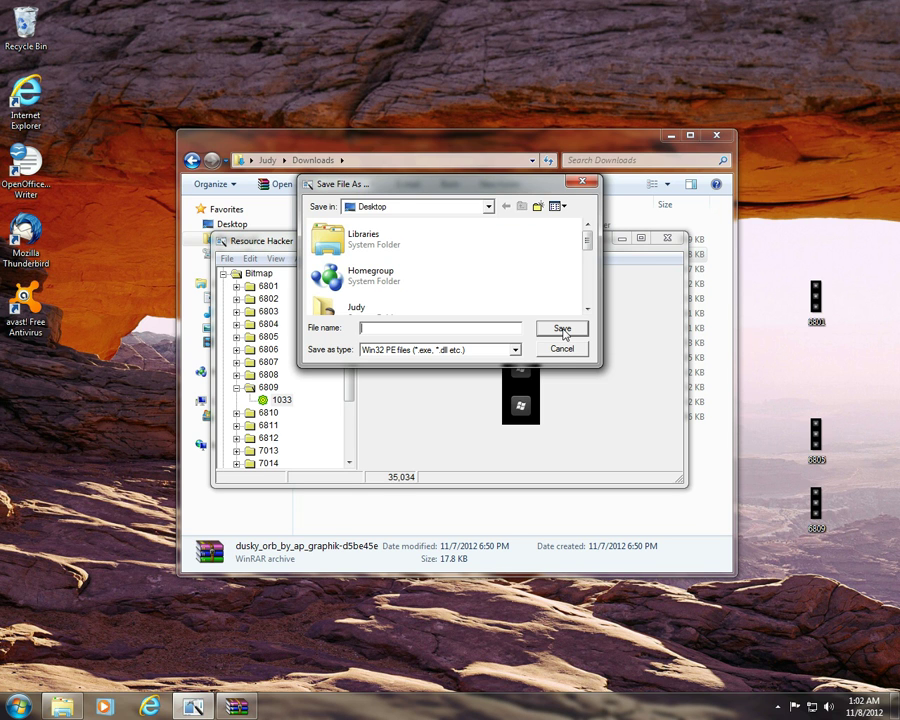
type("explorer.exe")
left_click(576, 331)
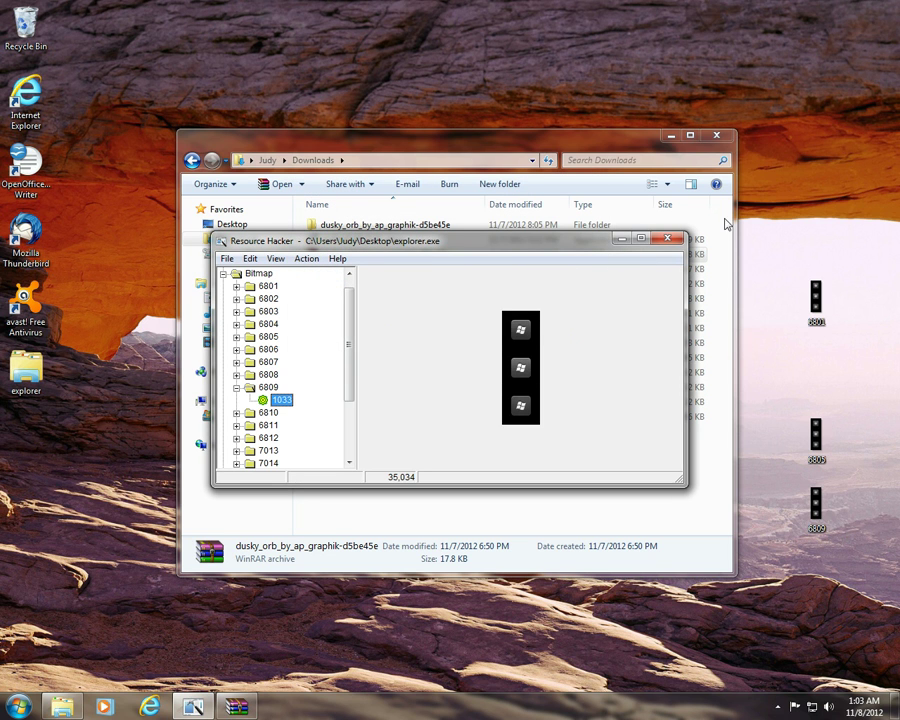
left_click(668, 240)
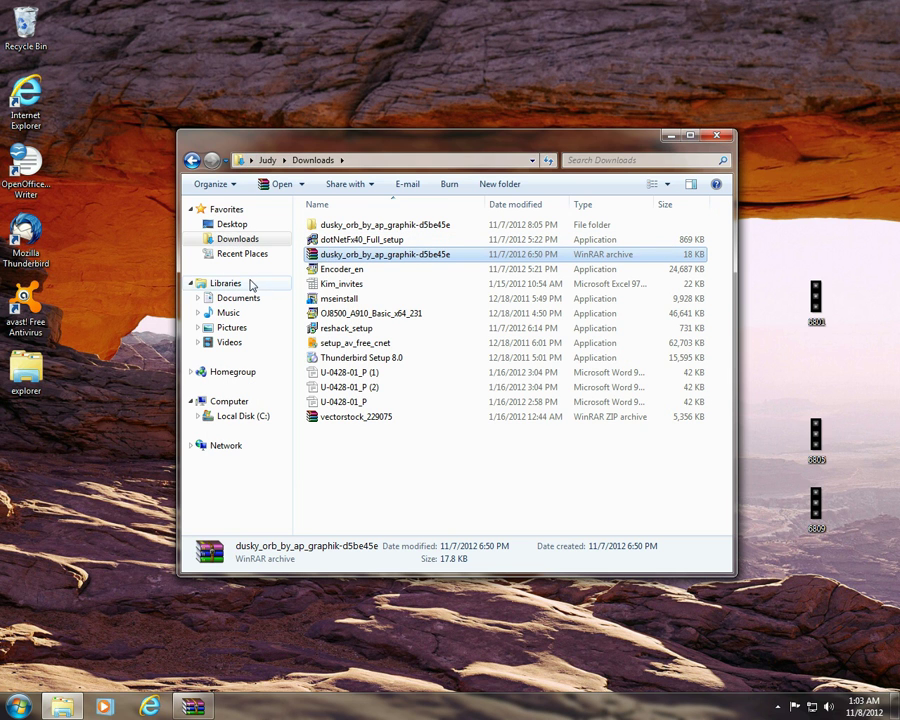
- In Windows Explorer, open the Windows folder on Local Disk (C:) and select the explorer application
left_click(245, 416)
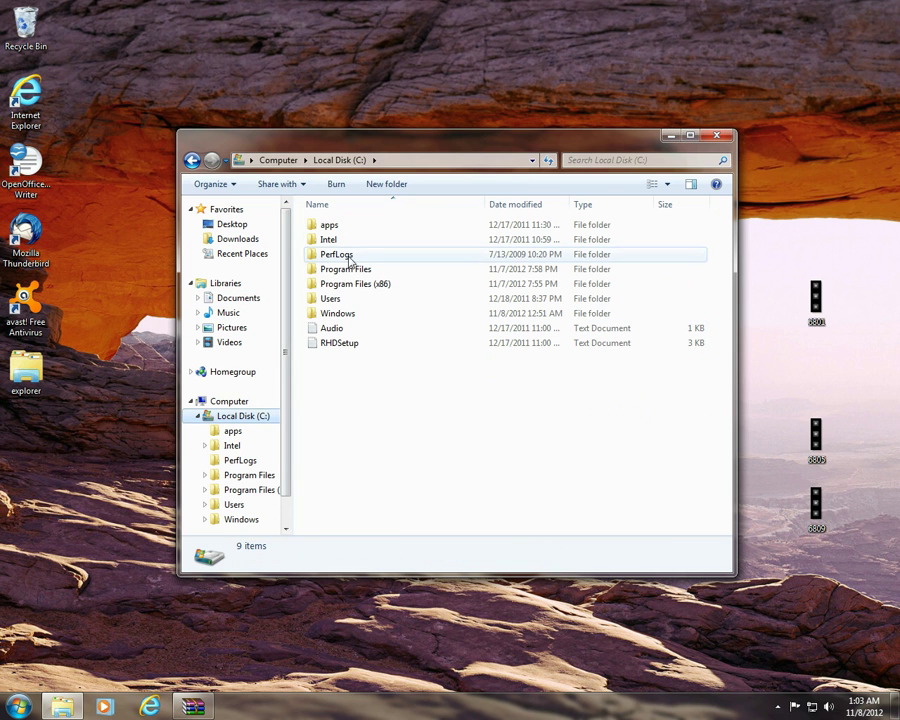
double_click(352, 314)
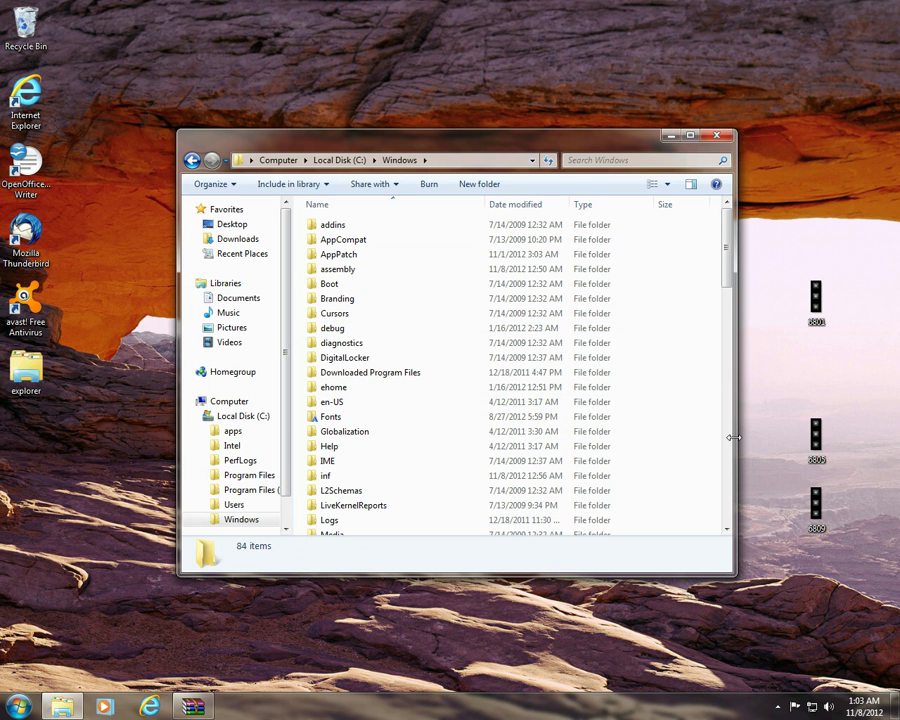
scroll(731, 313, "down", 5)
left_click_drag(731, 313, 699, 296)
left_click(347, 279)
key("e")
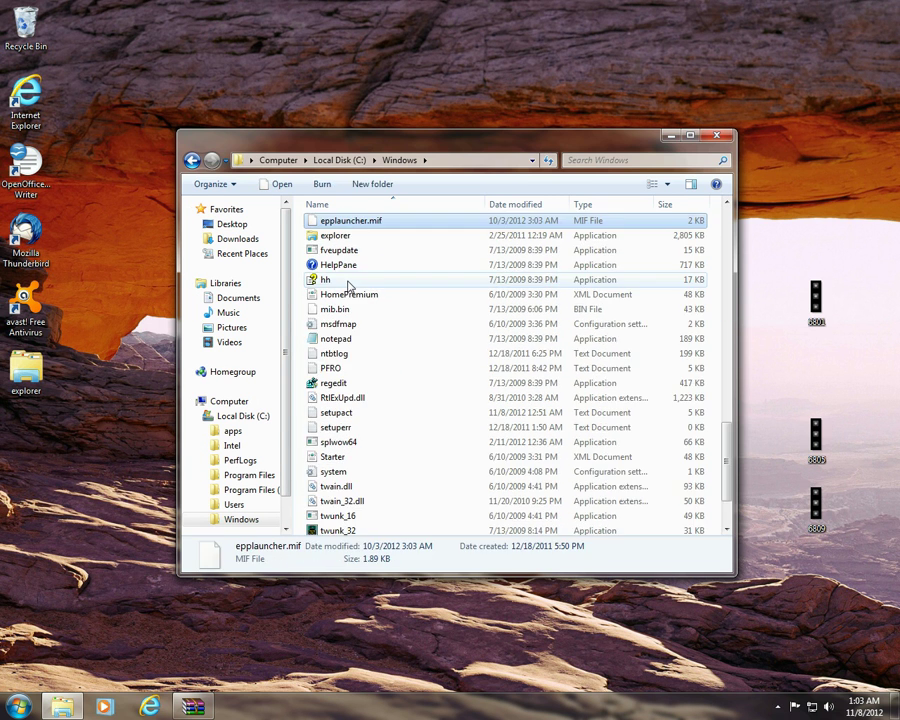
key("e")
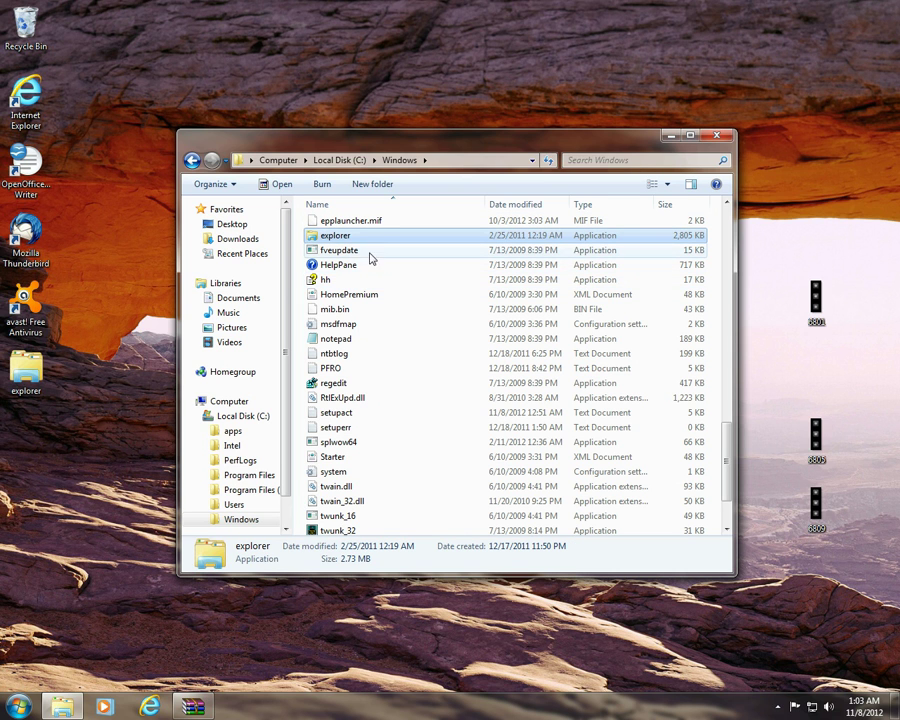
- Rename the explorer application in the Windows folder to explorer.old, granting administrator permission
right_click(374, 242)
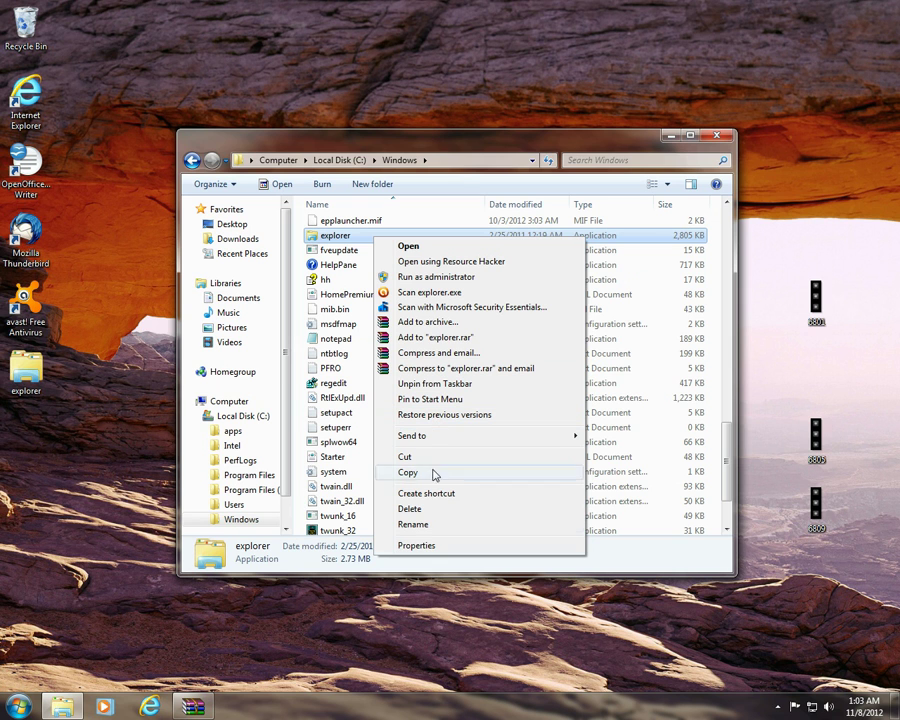
left_click(413, 524)
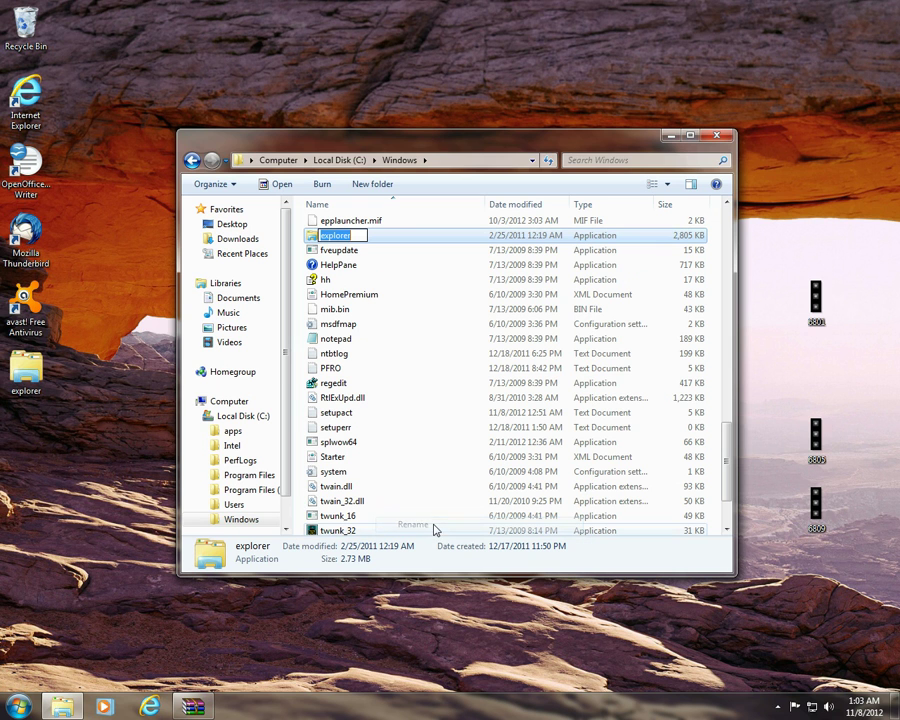
key("End")
type(".old")
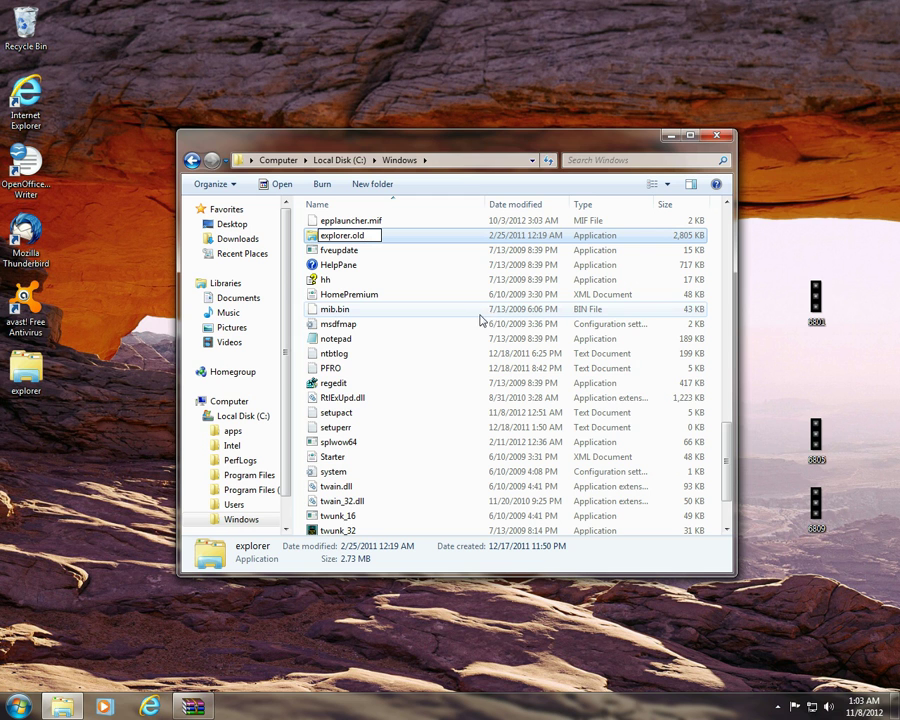
left_click(760, 585)
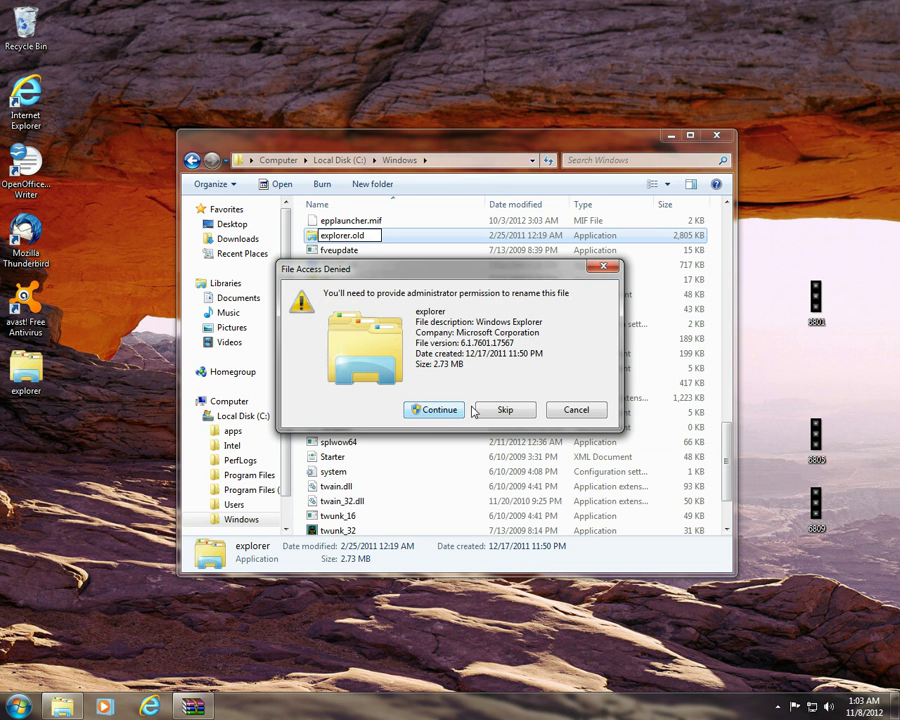
left_click(444, 412)
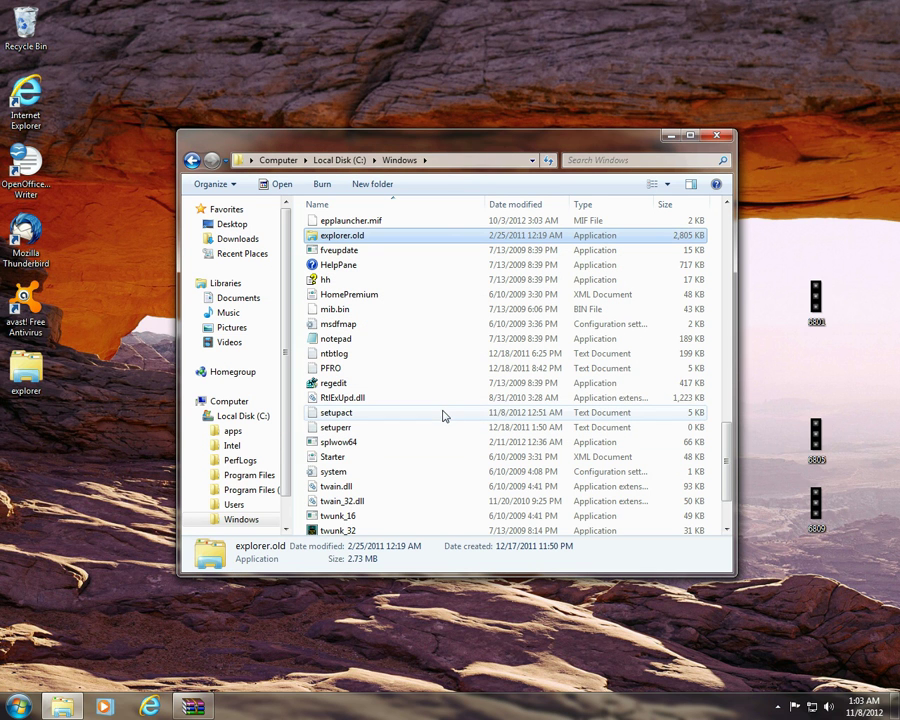
- Move the modified explorer file from the desktop into C:\Windows with administrator permission, and minimize the folder window
left_click_drag(368, 150, 368, 82)
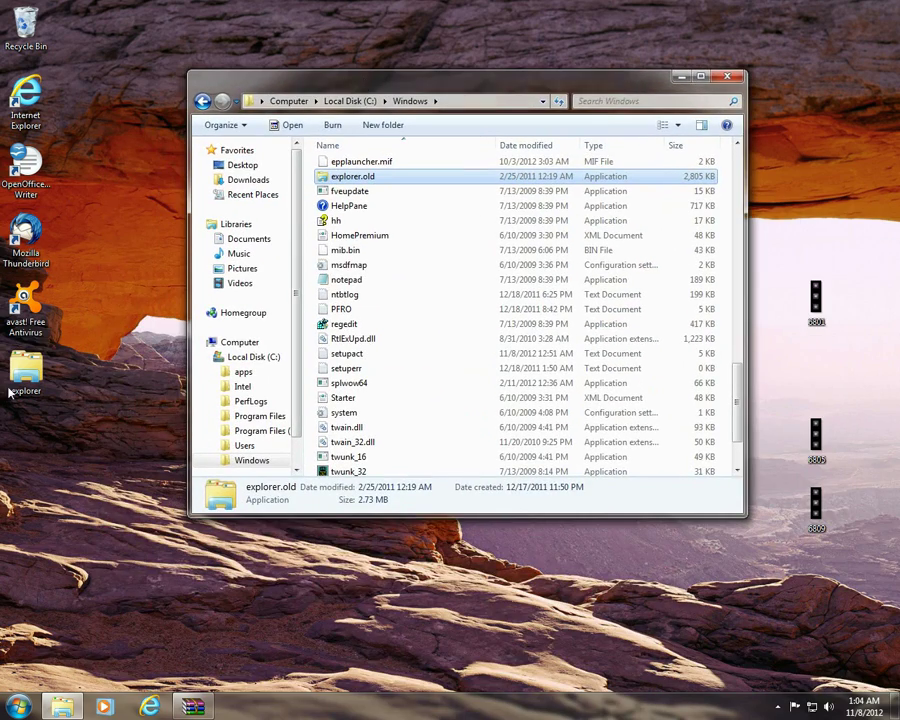
left_click_drag(20, 381, 466, 310)
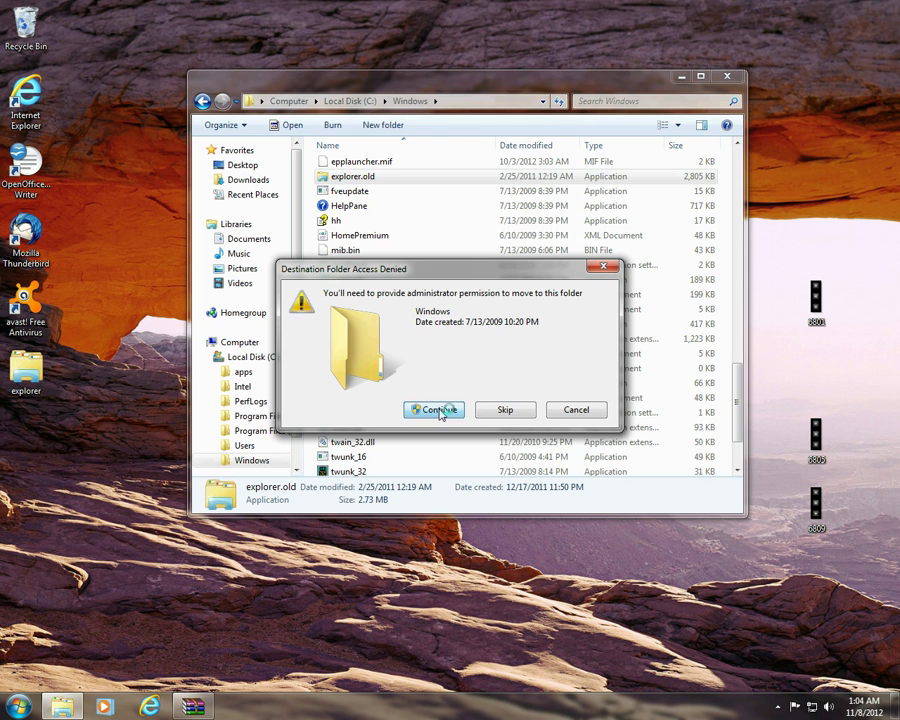
left_click(435, 411)
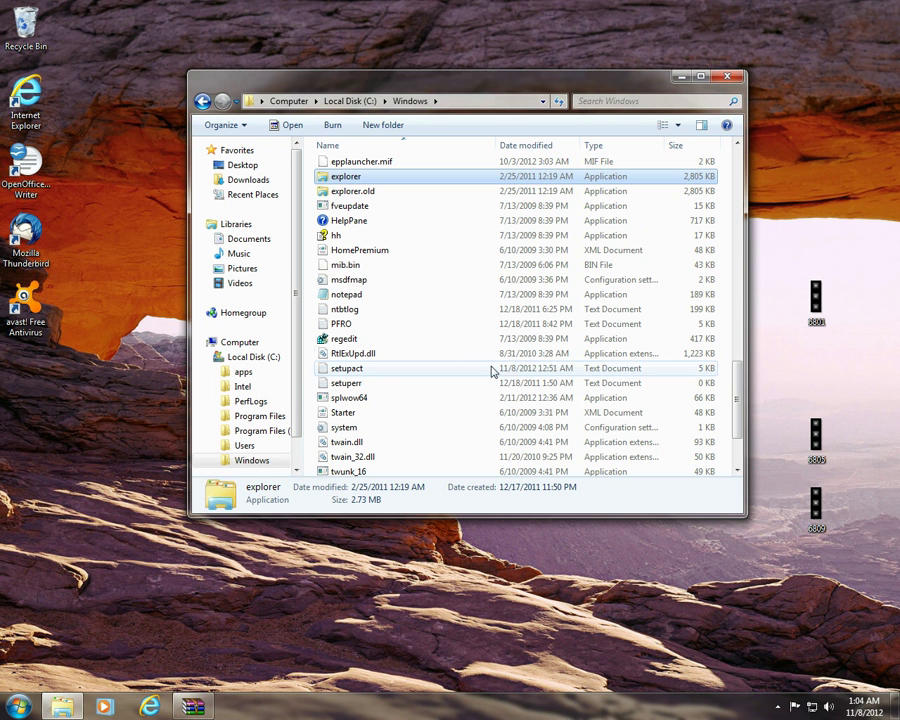
left_click(680, 77)
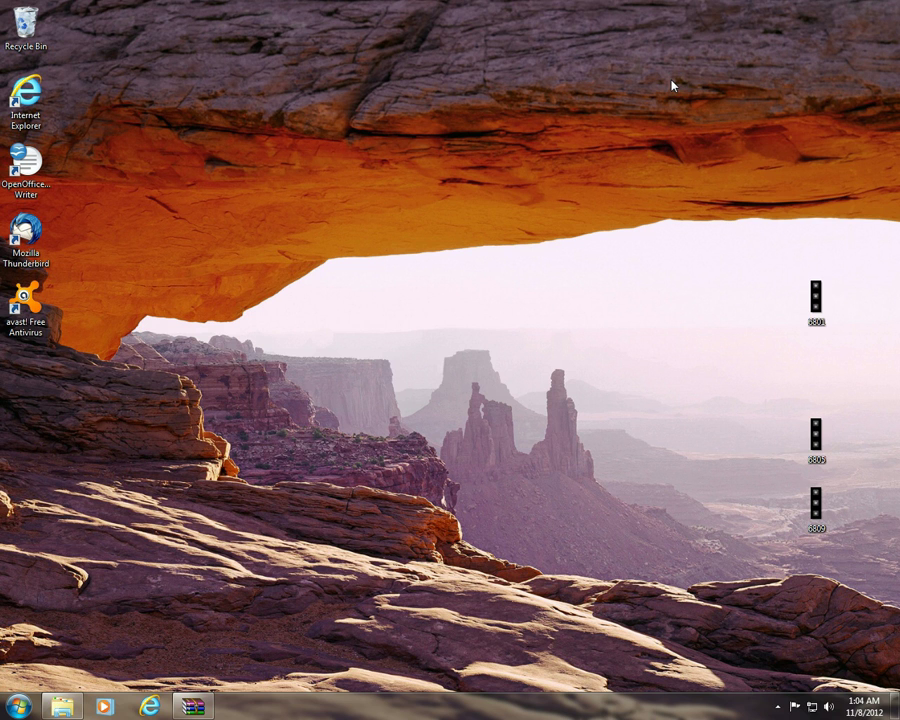